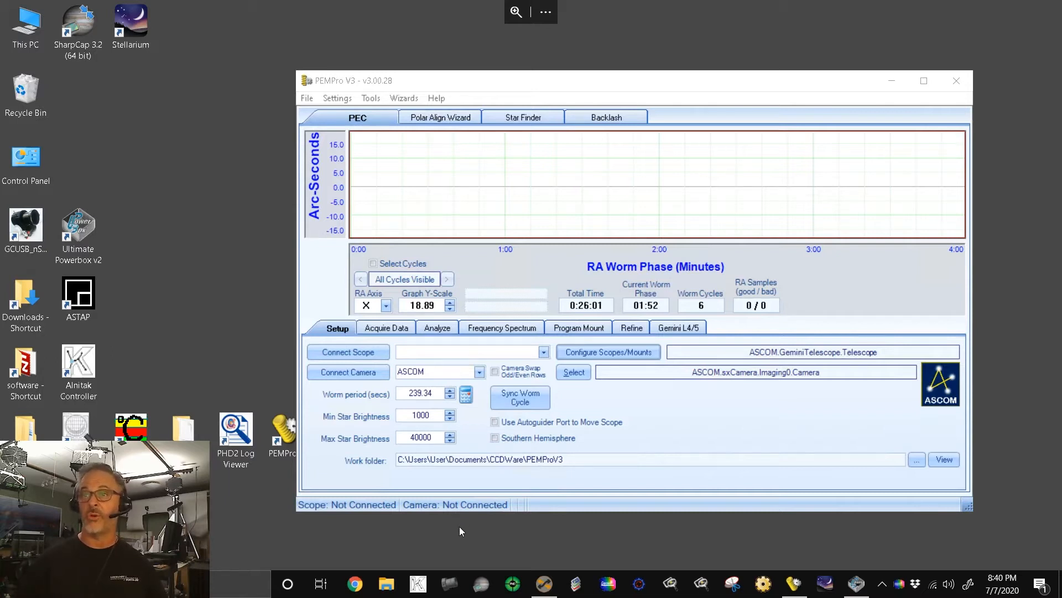
mouse_move(446, 8)
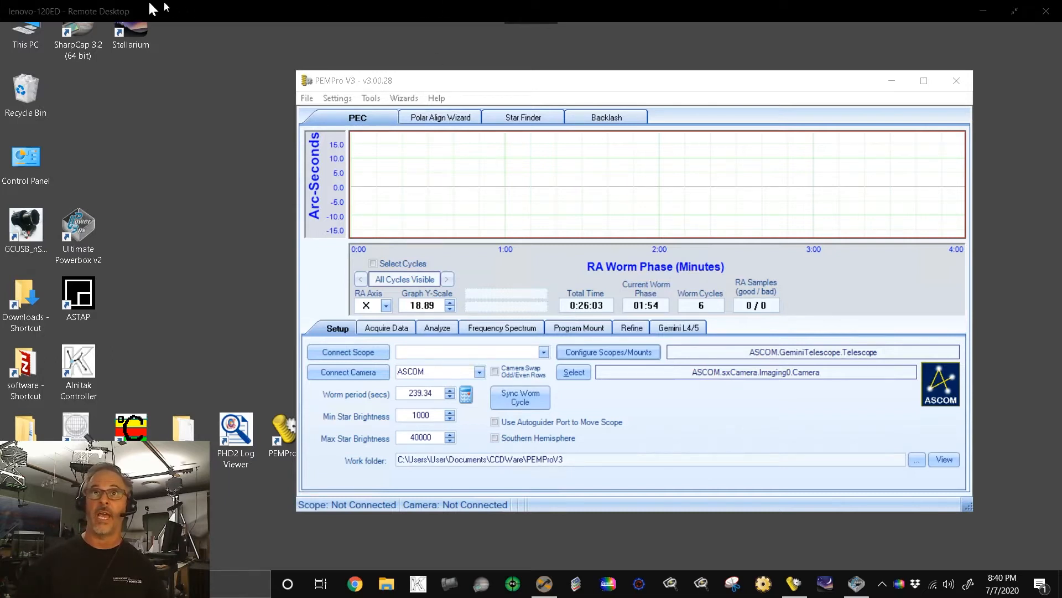
left_click(447, 84)
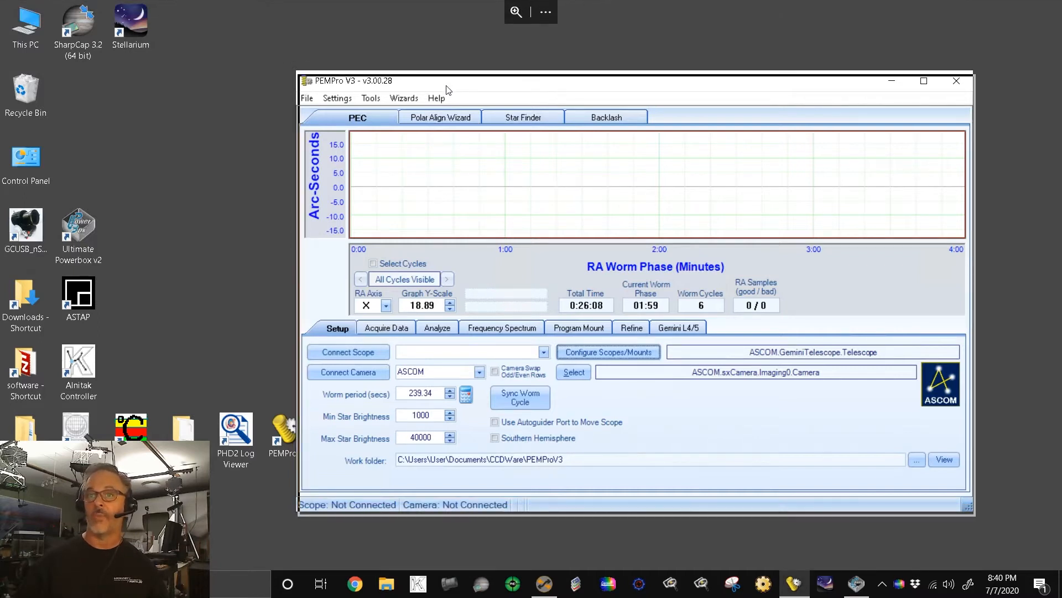
left_click_drag(446, 86, 449, 87)
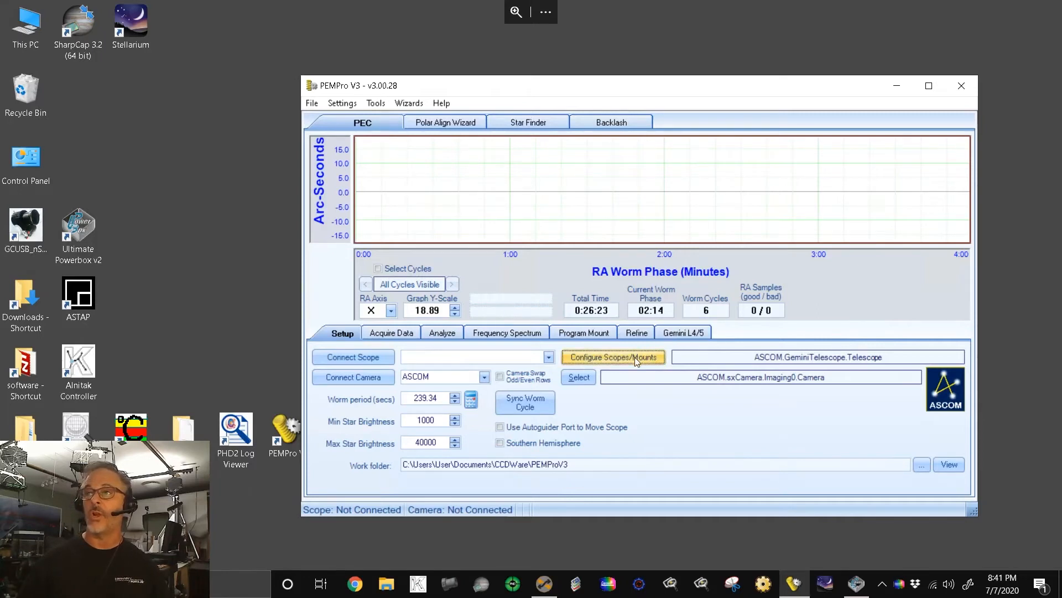
- Start the Mount Wizard, describe the mount as "Losmandy G11" and select Gemini Level 4/5 as the mount type
left_click(409, 104)
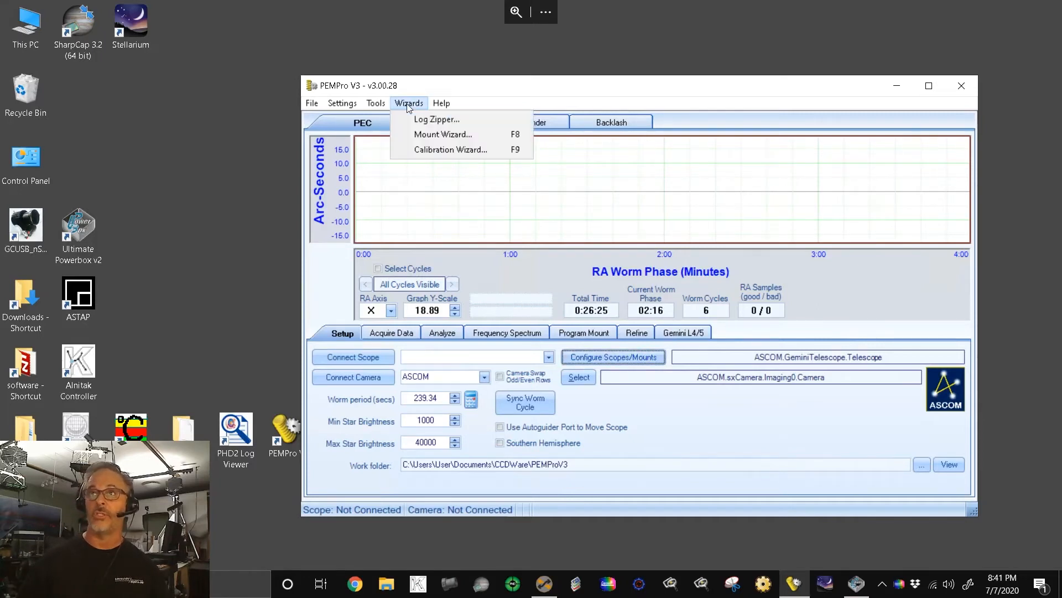
left_click(436, 136)
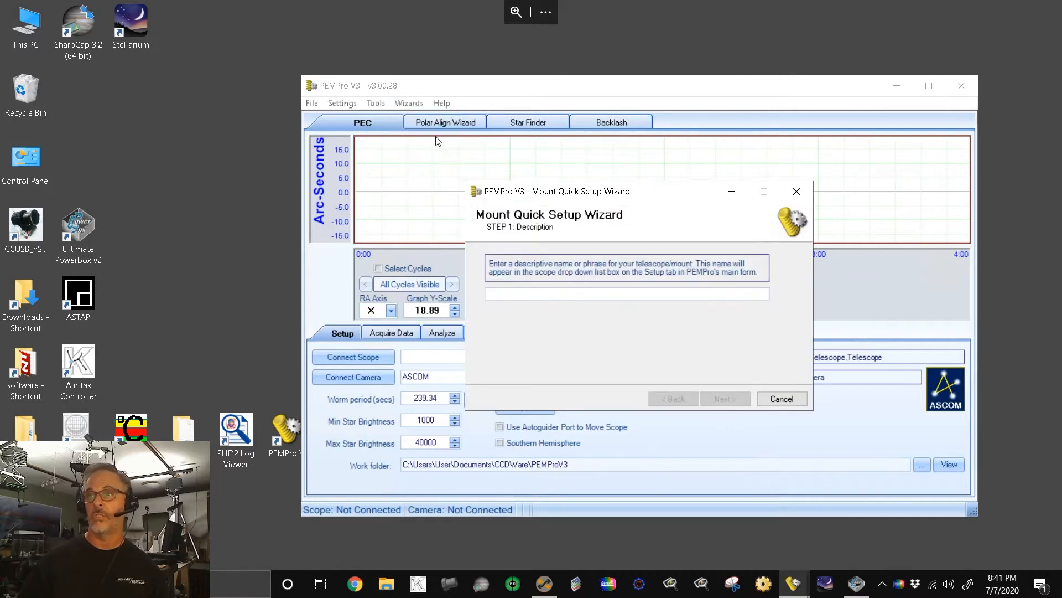
type("4")
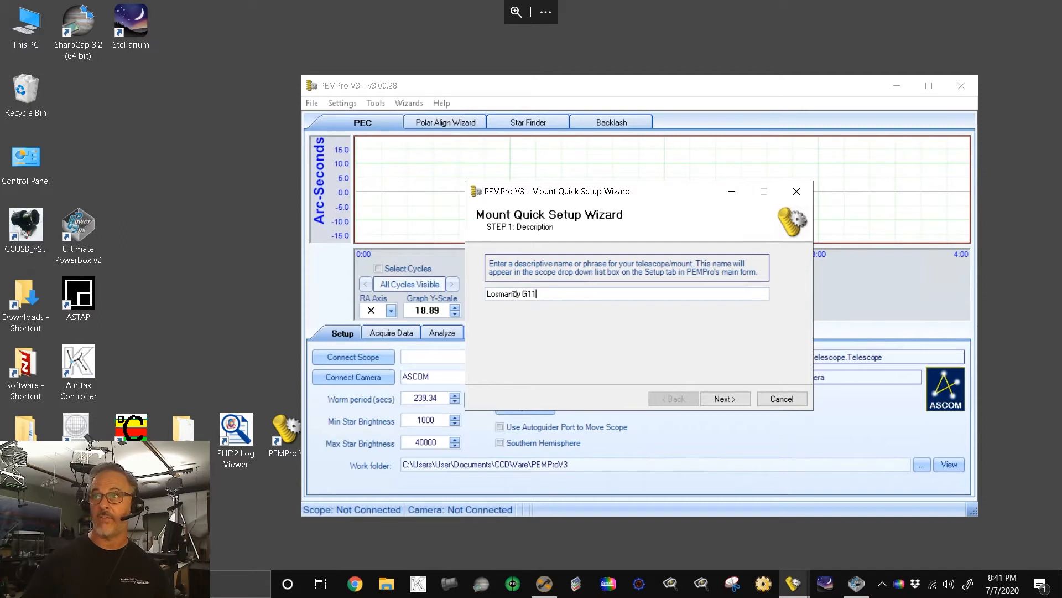
left_click(725, 400)
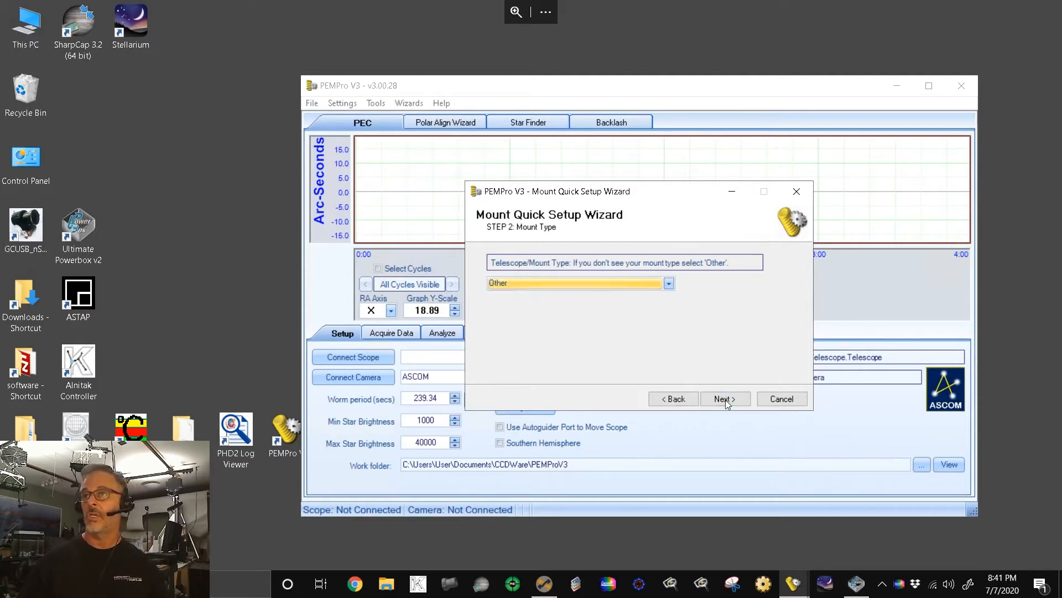
left_click(589, 283)
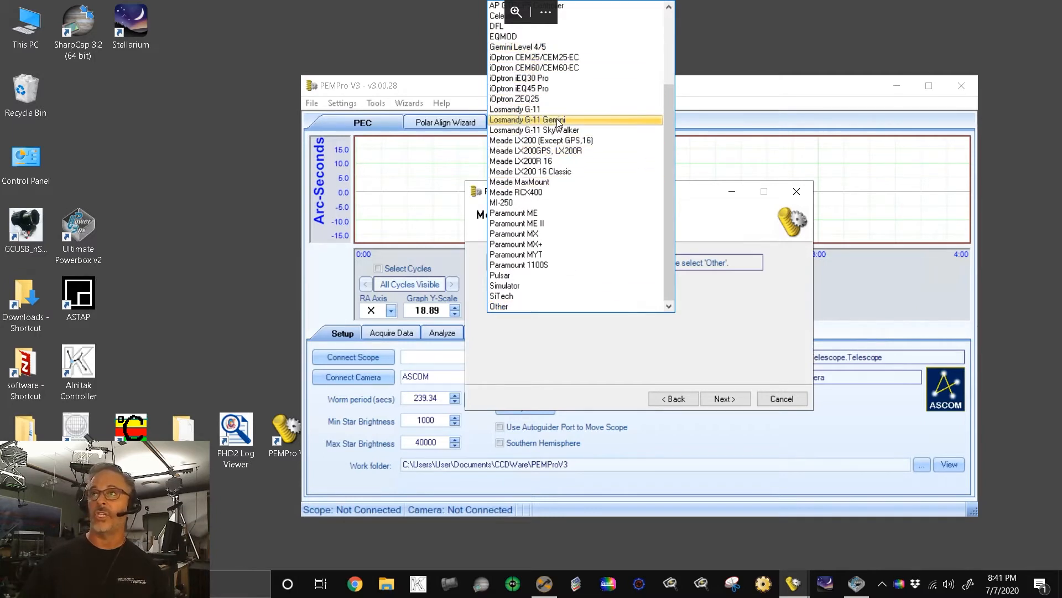
left_click(515, 47)
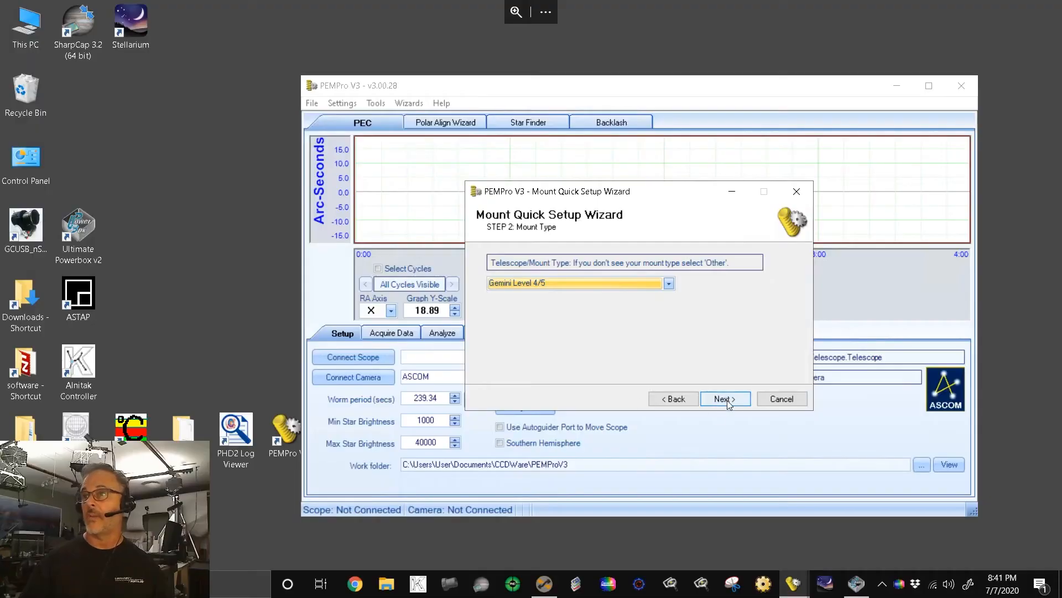
left_click(726, 400)
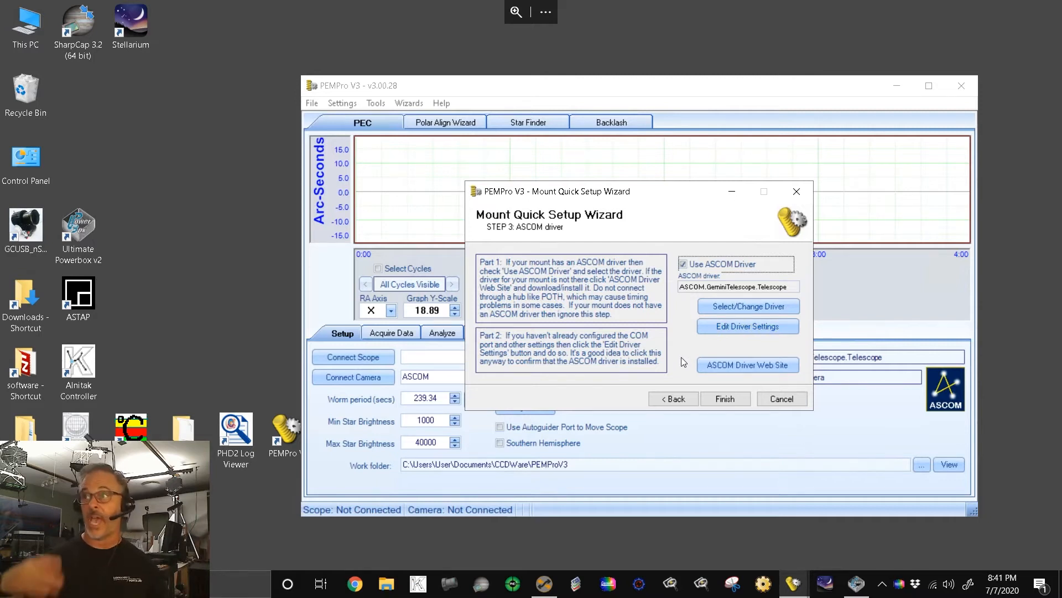
- Choose Gemini Telescope .NET as the ASCOM driver, accept its current setup properties and finish the mount wizard
left_click(767, 307)
left_click_drag(493, 231, 529, 243)
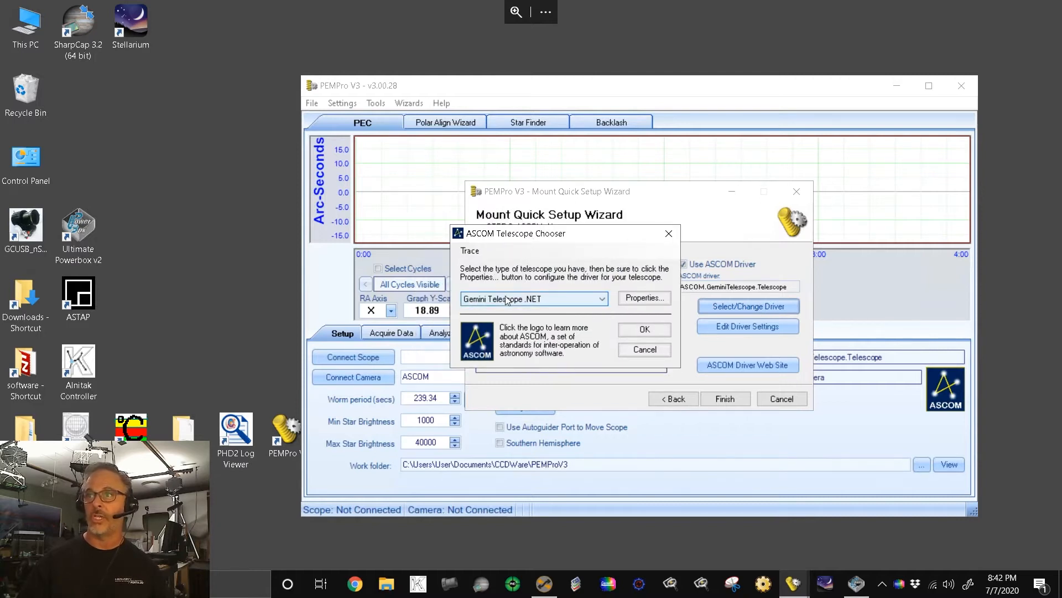
left_click(631, 299)
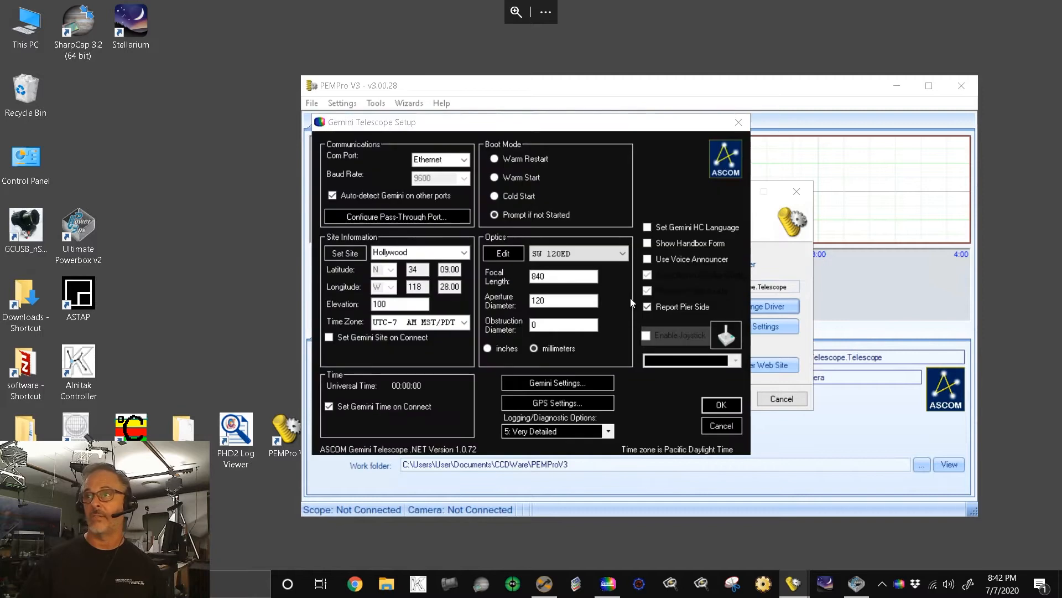
left_click(722, 406)
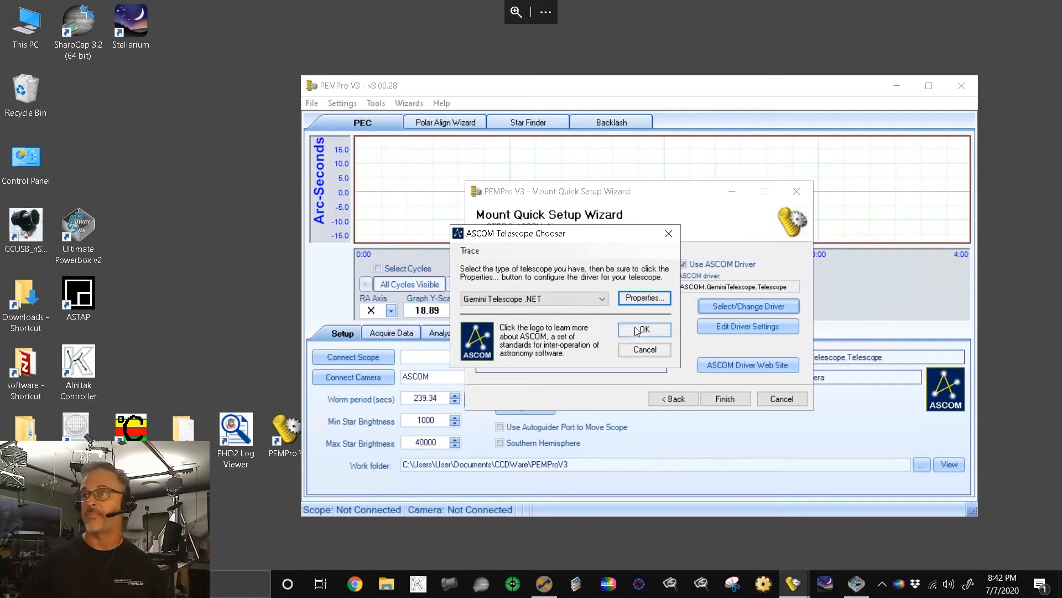
left_click(637, 330)
left_click(725, 399)
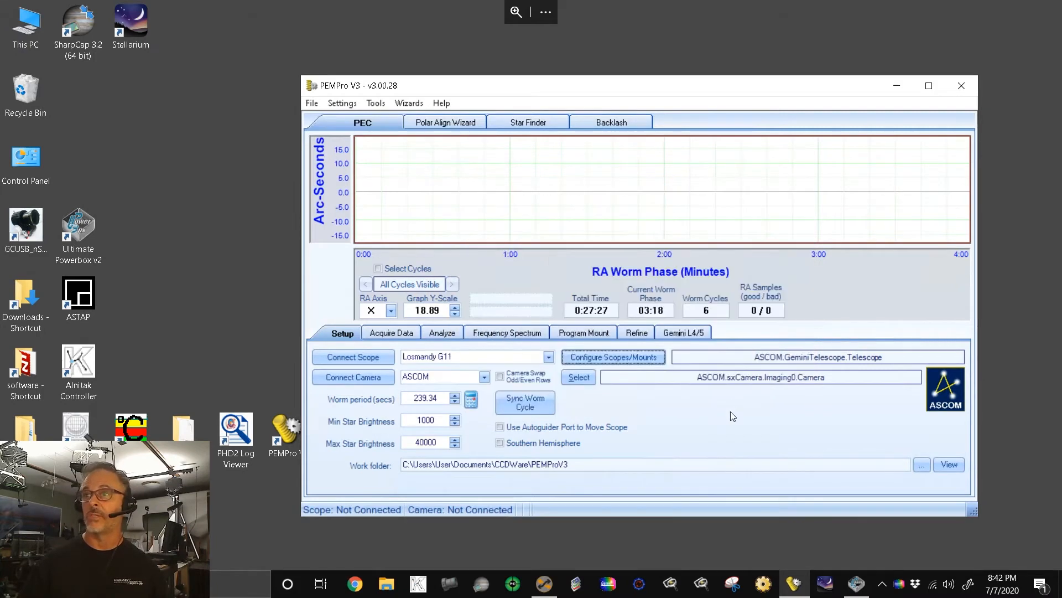
- Set the Losmandy G11 configuration's guider rate to 0.50 and image scale to 1.06 arc-sec/pixel, save it and close the configuration
left_click(639, 357)
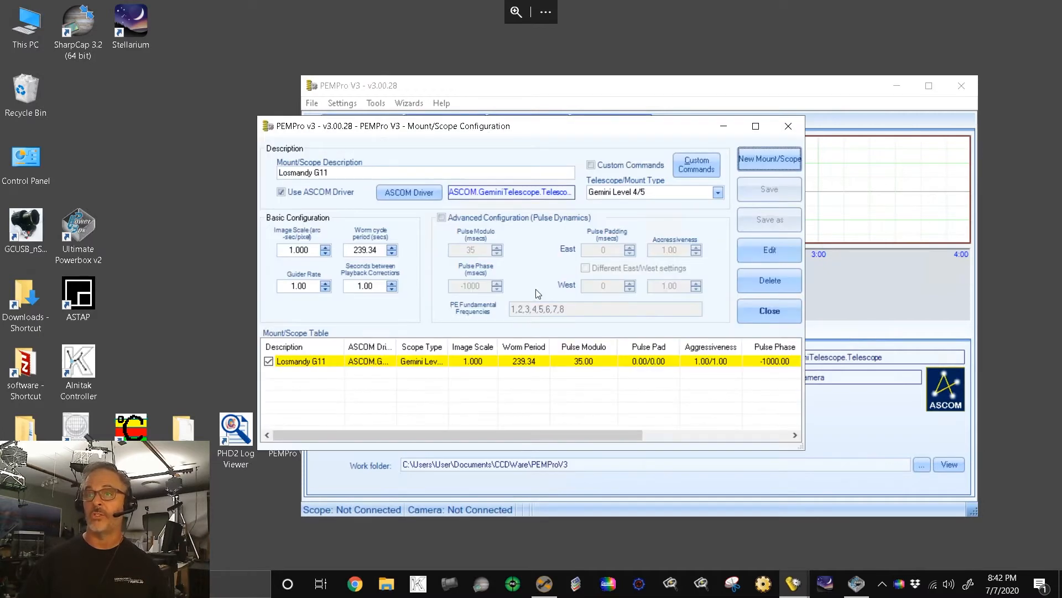
double_click(311, 292)
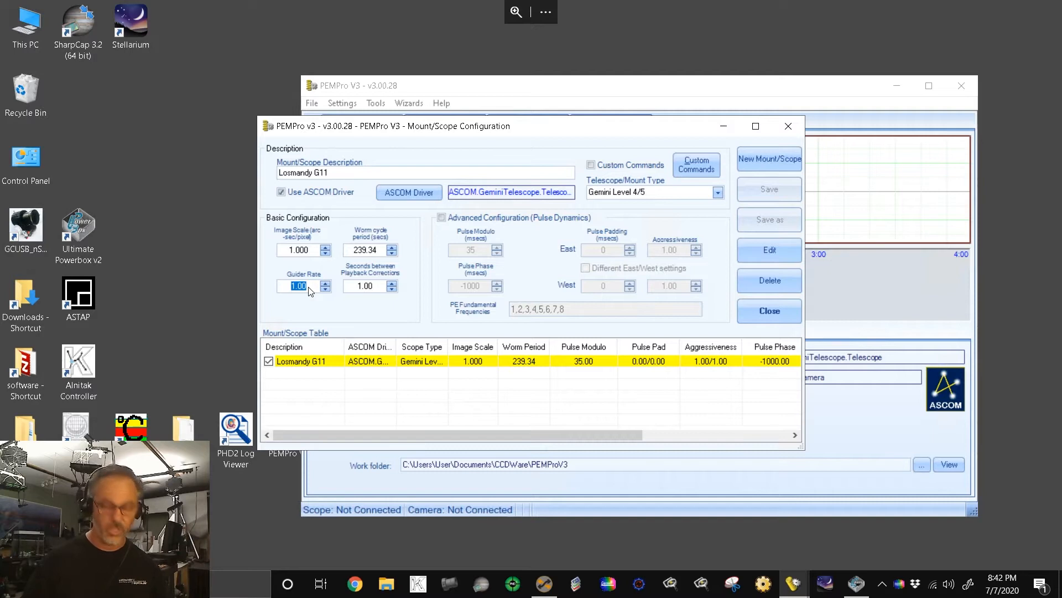
key("BackSpace")
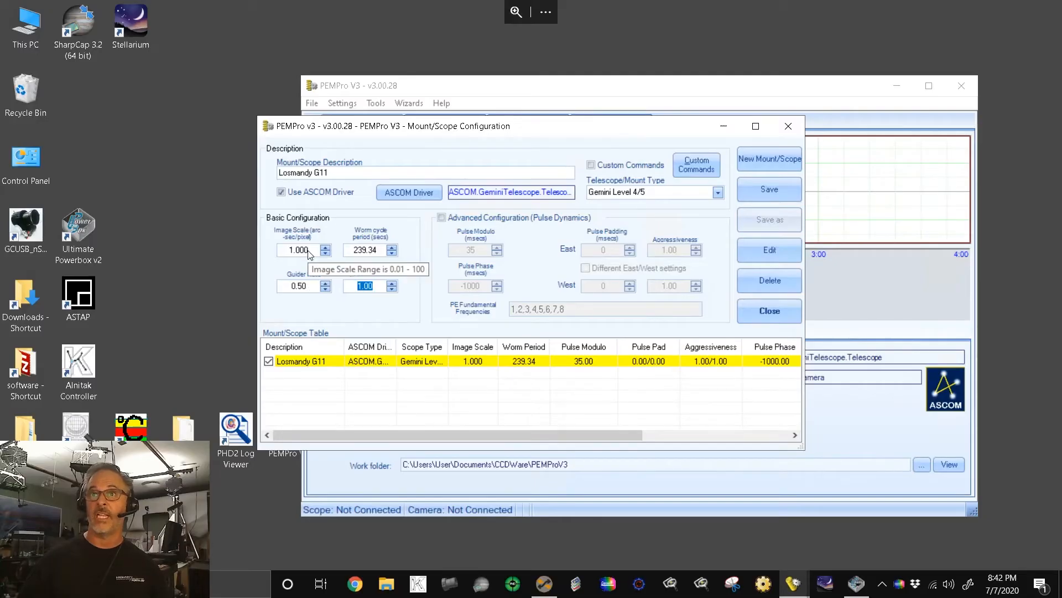
left_click(309, 252)
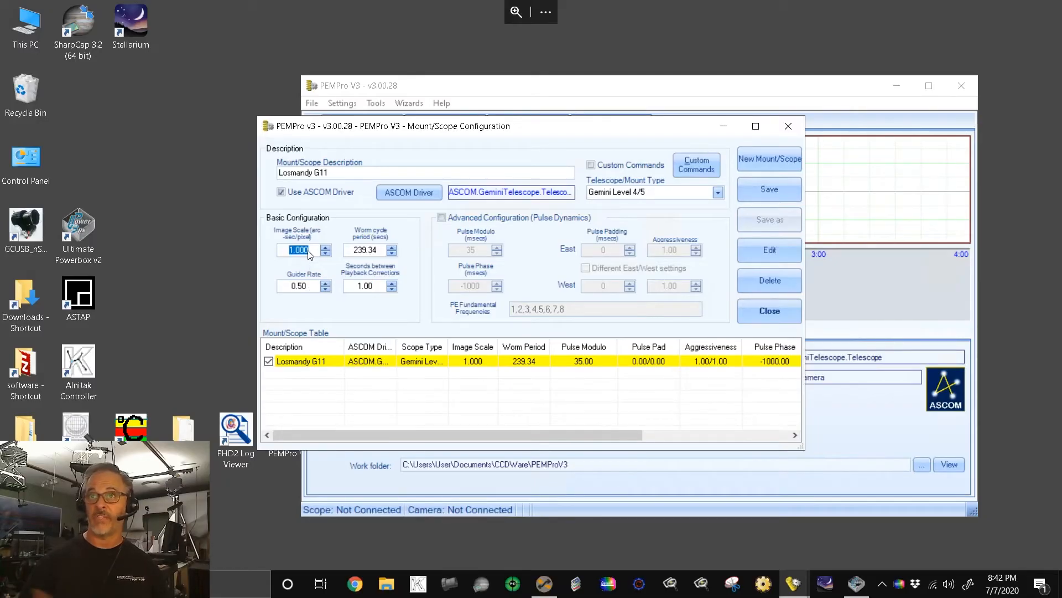
type("1.06")
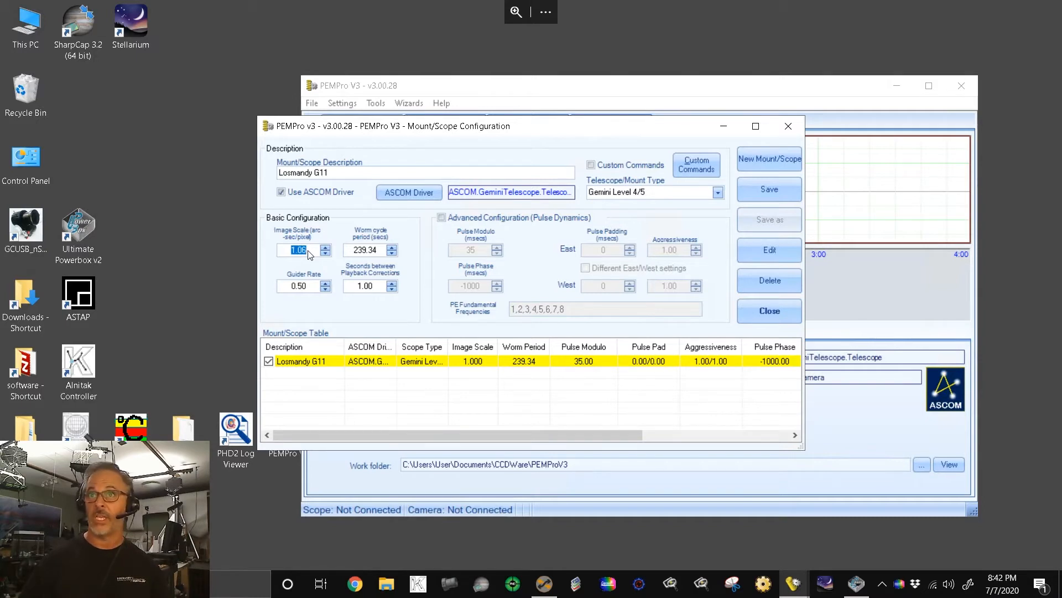
key("Tab")
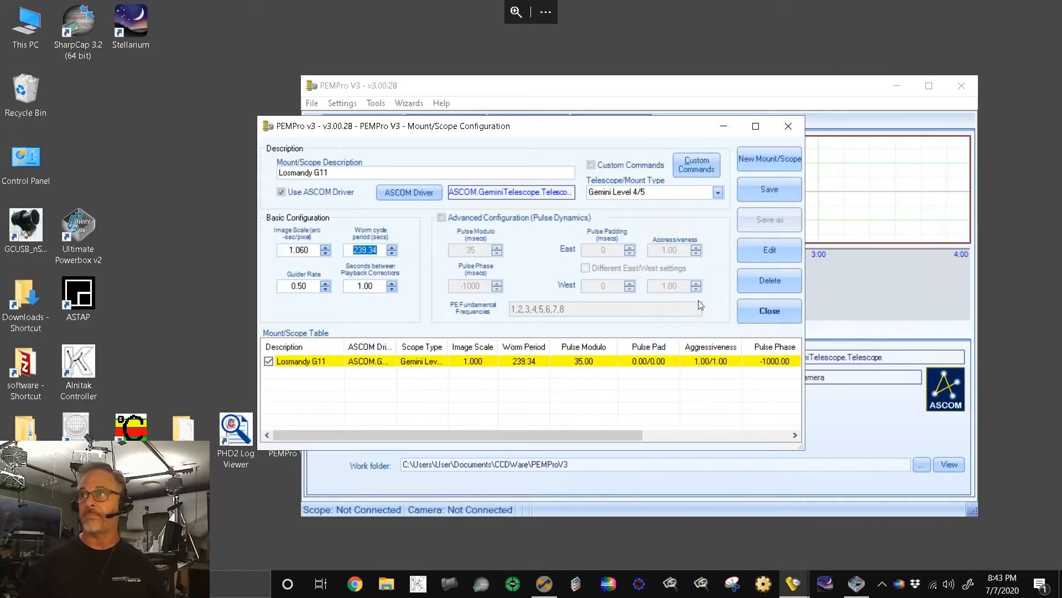
left_click(774, 189)
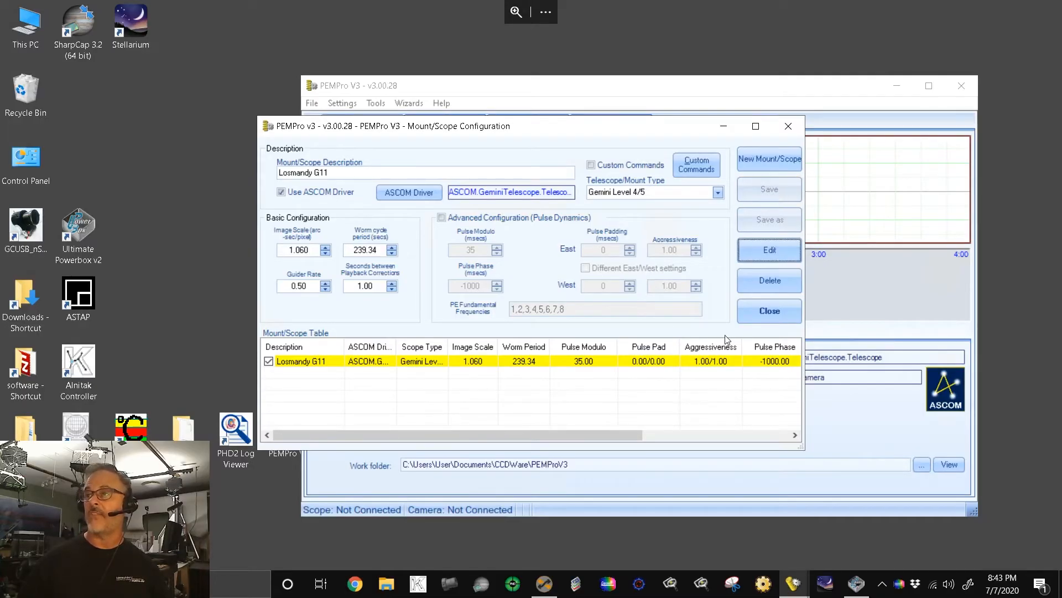
left_click(766, 317)
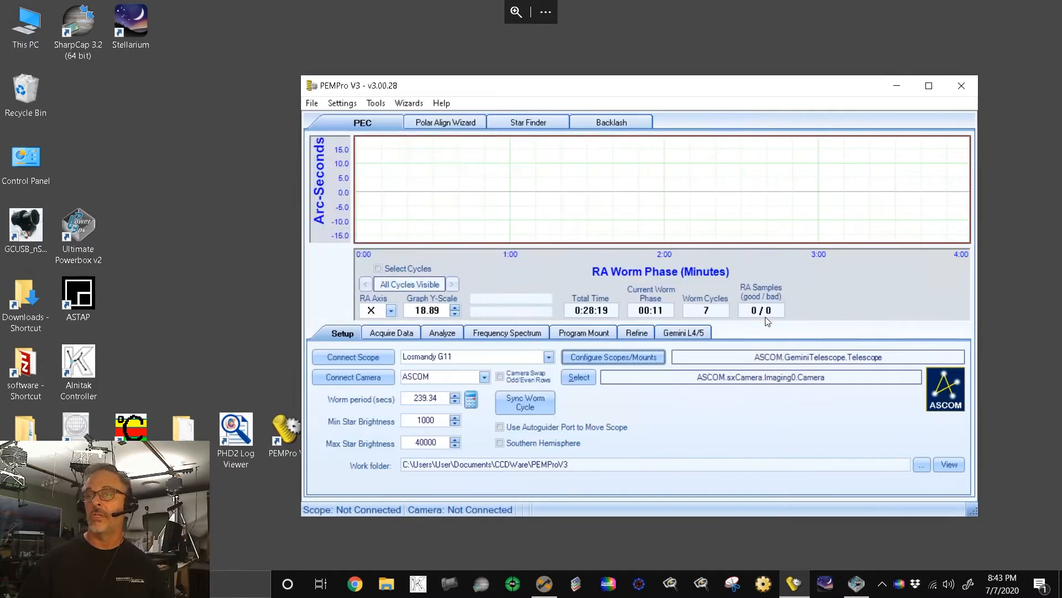
- Connect the Losmandy G11 scope and choose SGPro as the camera control program
left_click(361, 357)
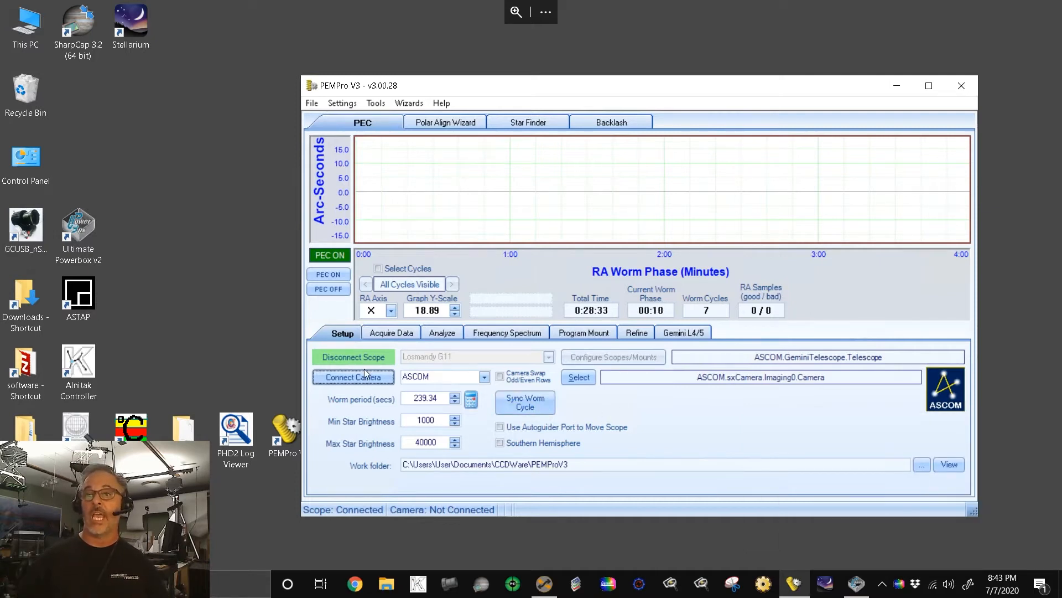
left_click(383, 378)
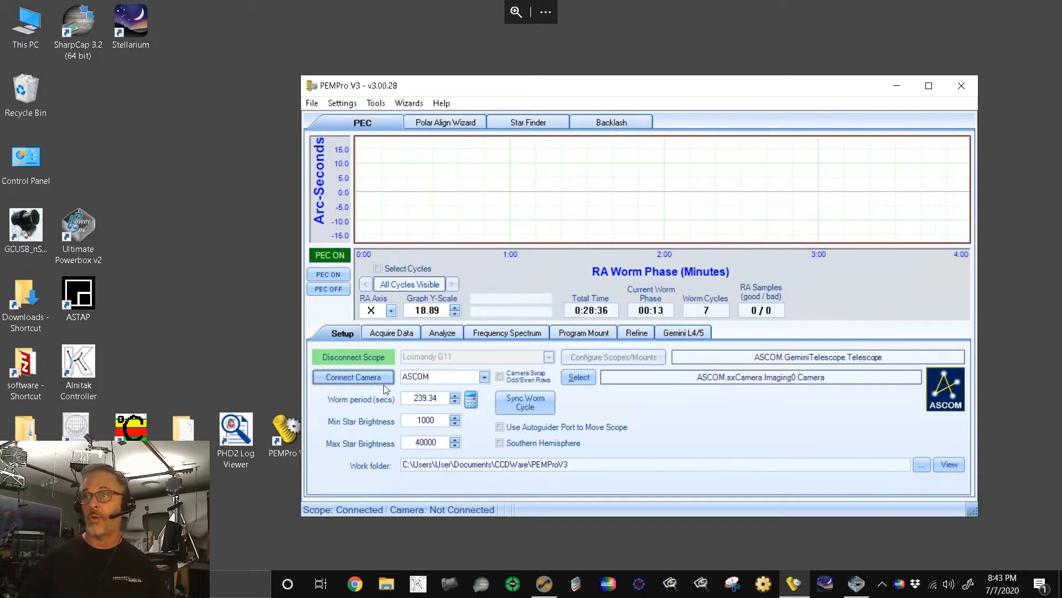
left_click(484, 378)
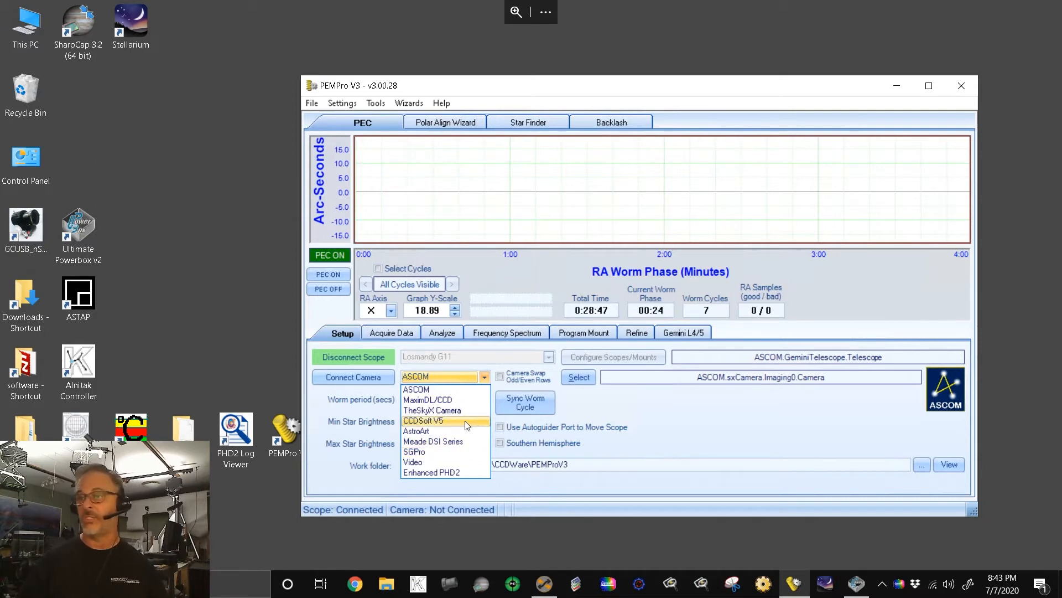
left_click(446, 451)
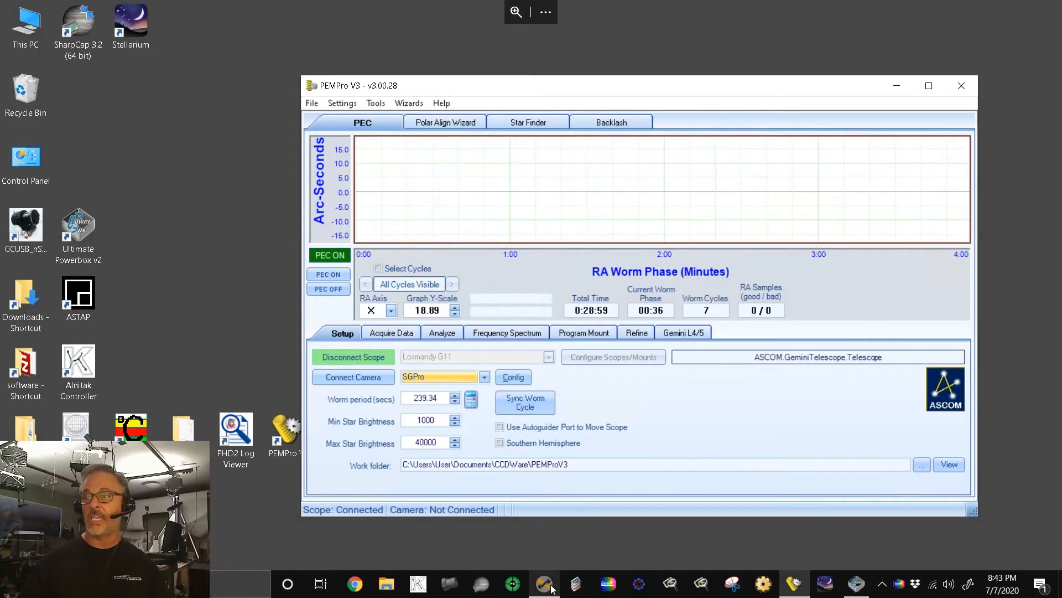
- Switch to Sequence Generator Pro, examine the equipment connections in the sequence, and return to PEMPro
left_click(545, 584)
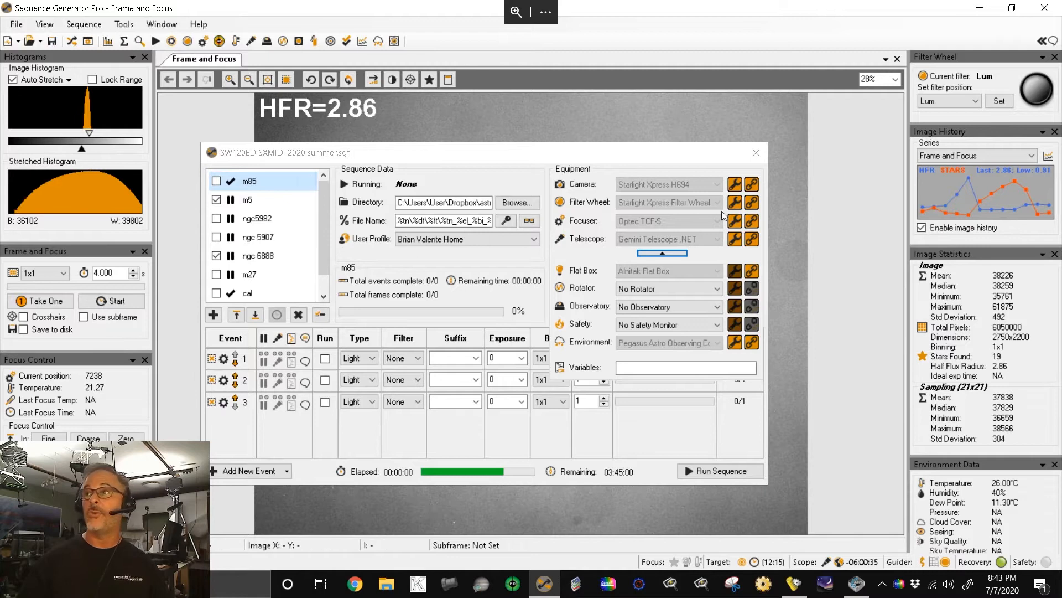
left_click(931, 103)
left_click(931, 115)
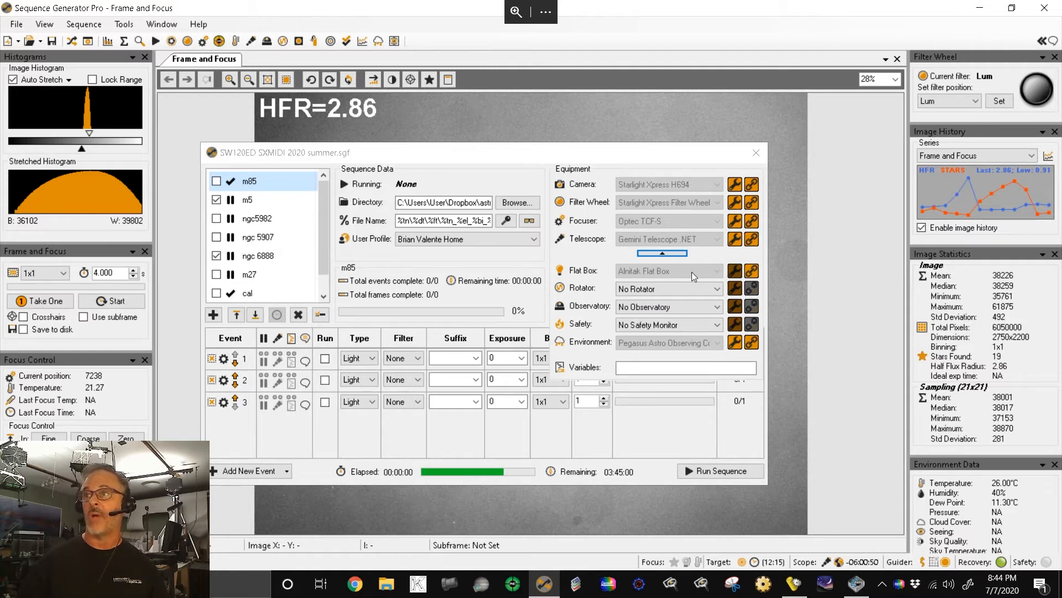
left_click(659, 254)
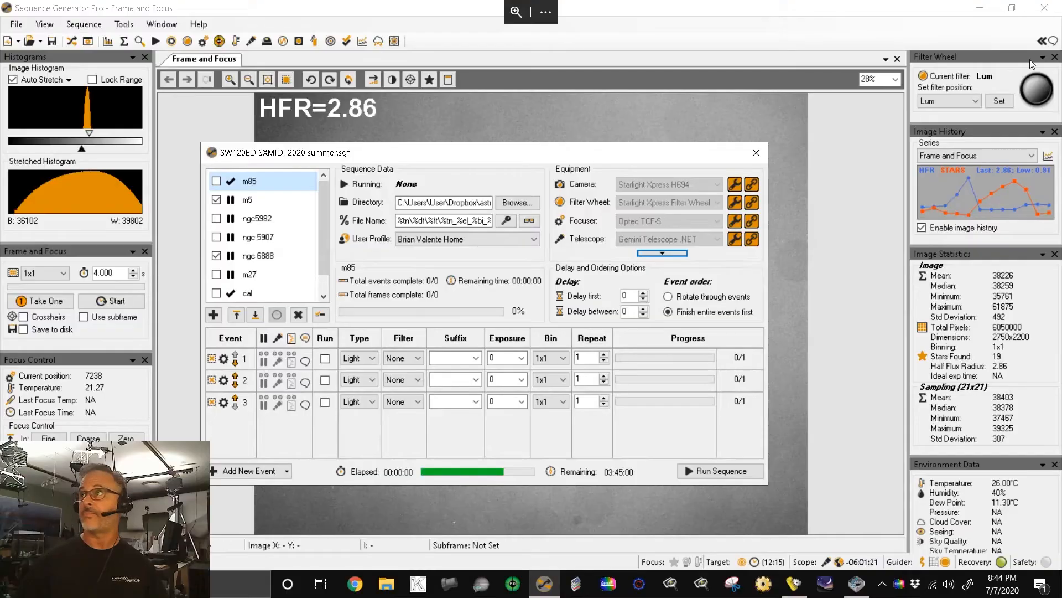
left_click(984, 17)
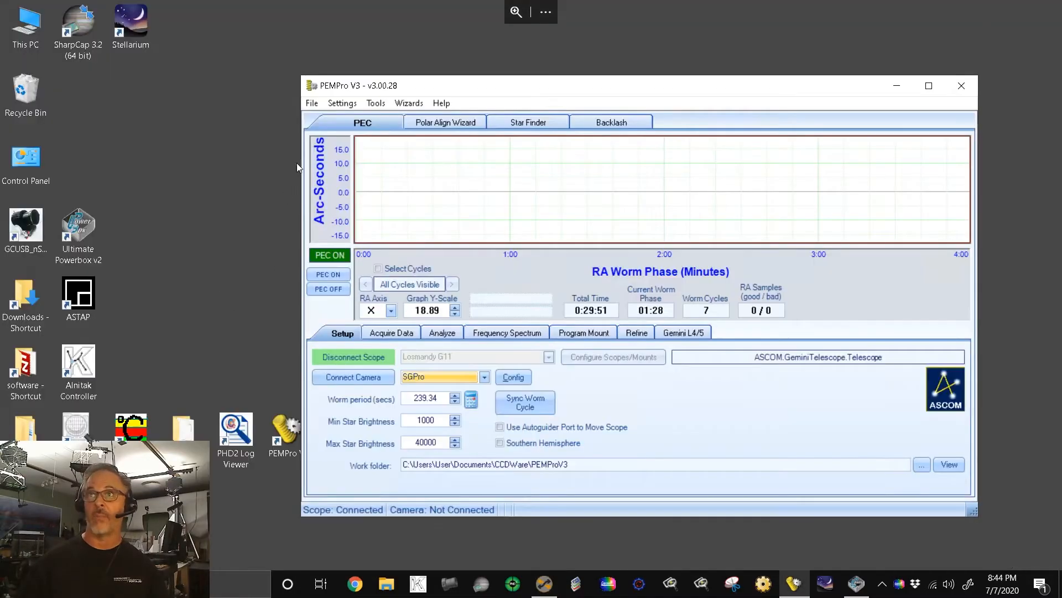
- Connect the SGPro camera, accepting the existing Sequence Generator Pro port settings
left_click_drag(438, 89, 376, 88)
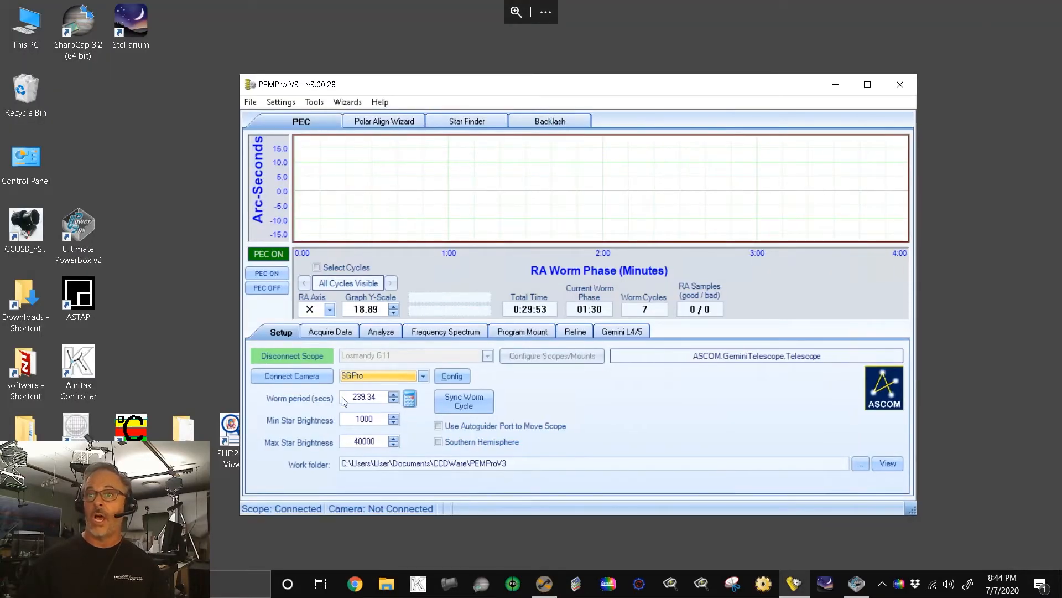
left_click(286, 376)
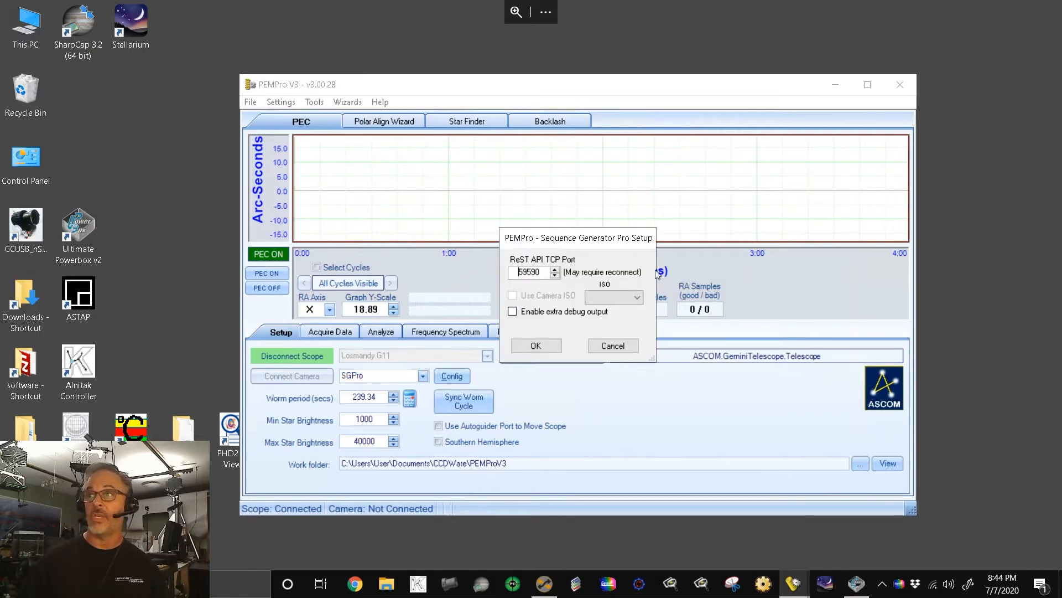
left_click(530, 347)
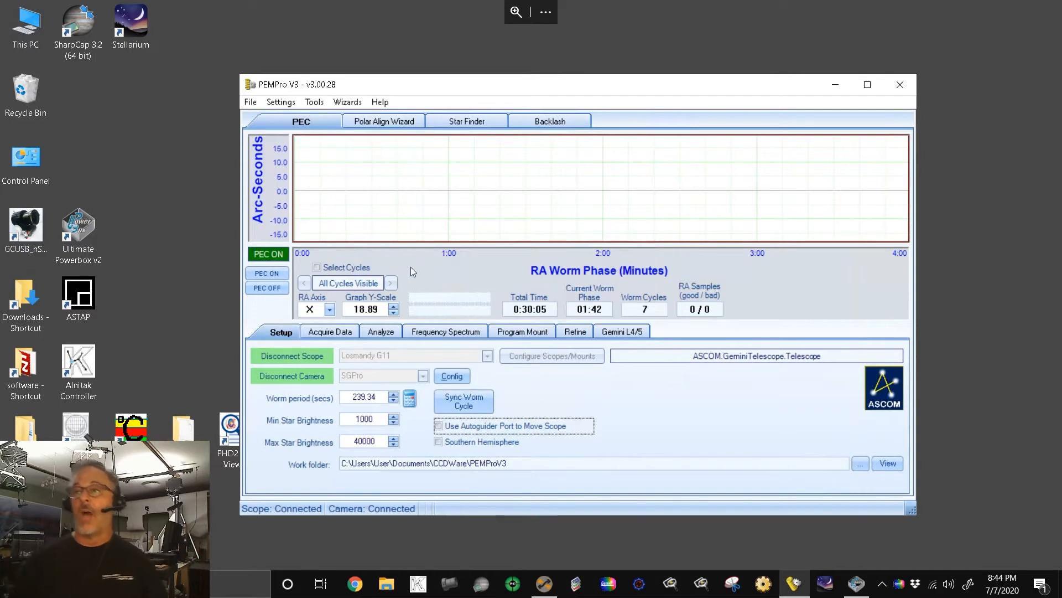
- Bring up the Gemini hand controller, place it beside the PEMPro window, and park the mount at its home position
mouse_move(898, 585)
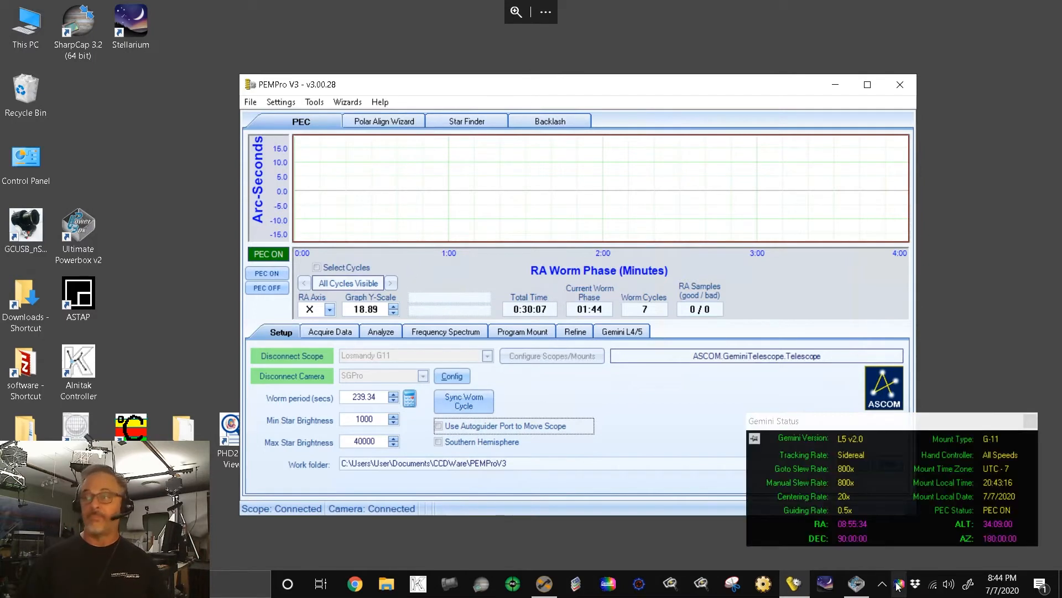
left_click(898, 585)
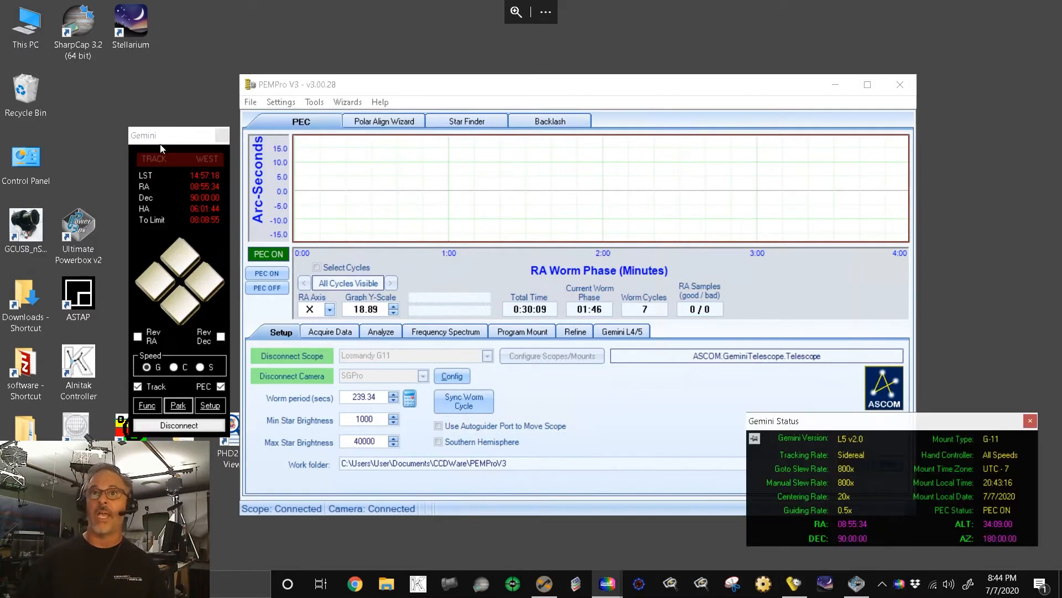
left_click_drag(161, 139, 147, 104)
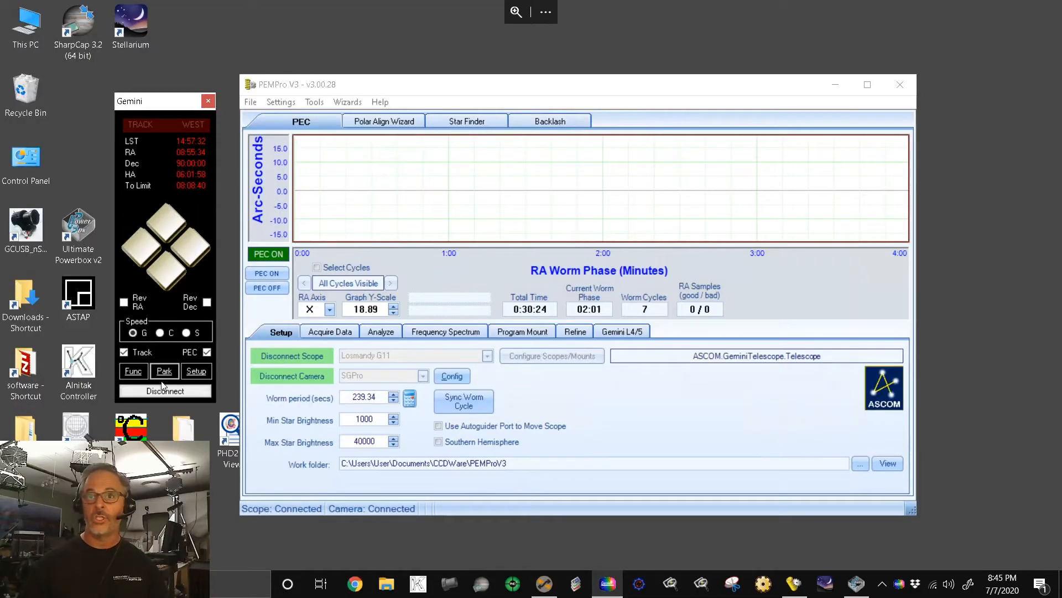
left_click(164, 371)
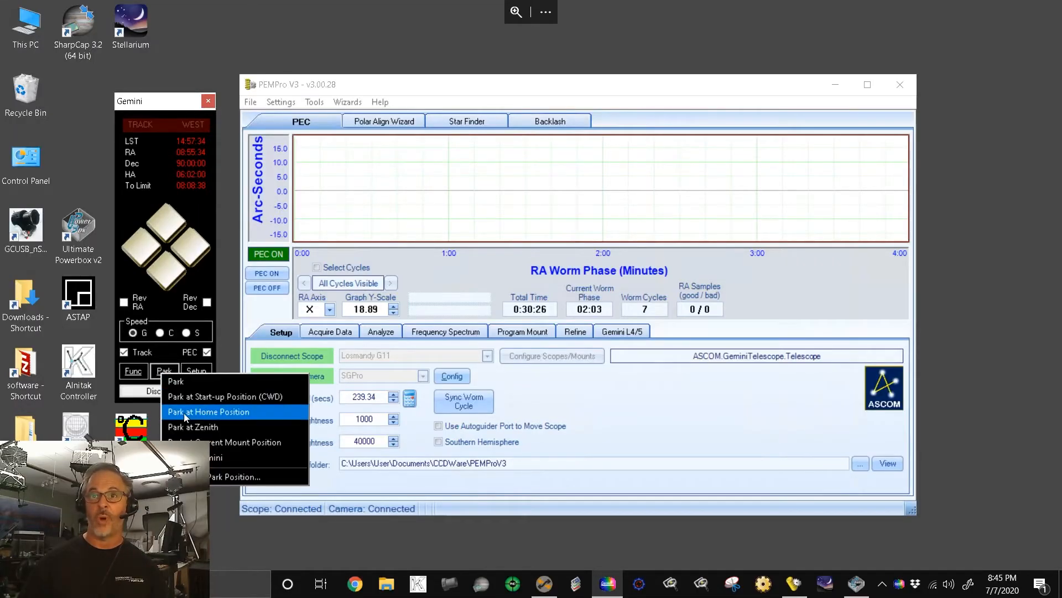
left_click(218, 412)
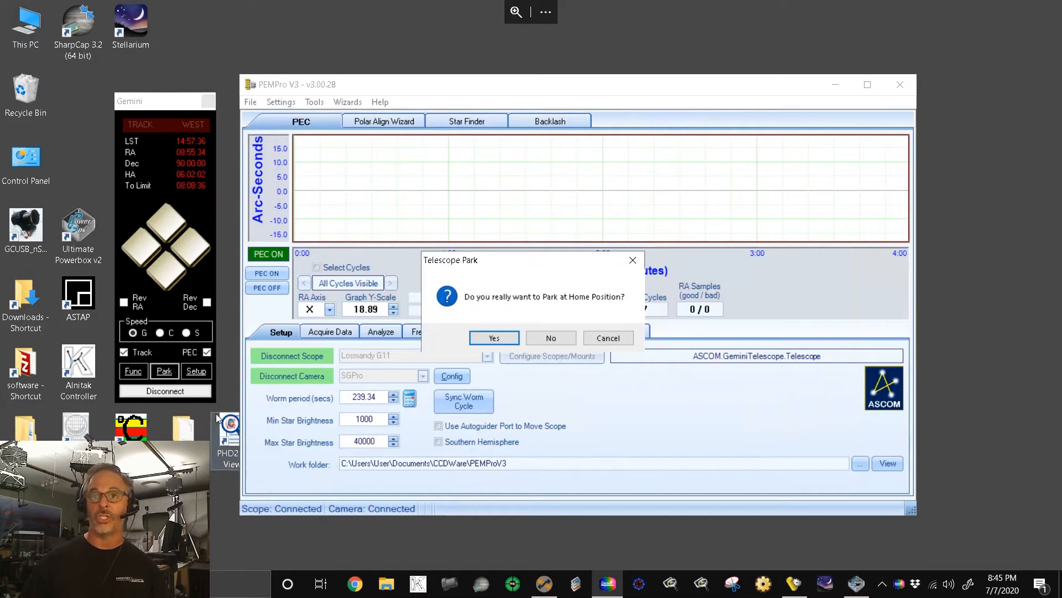
left_click(494, 338)
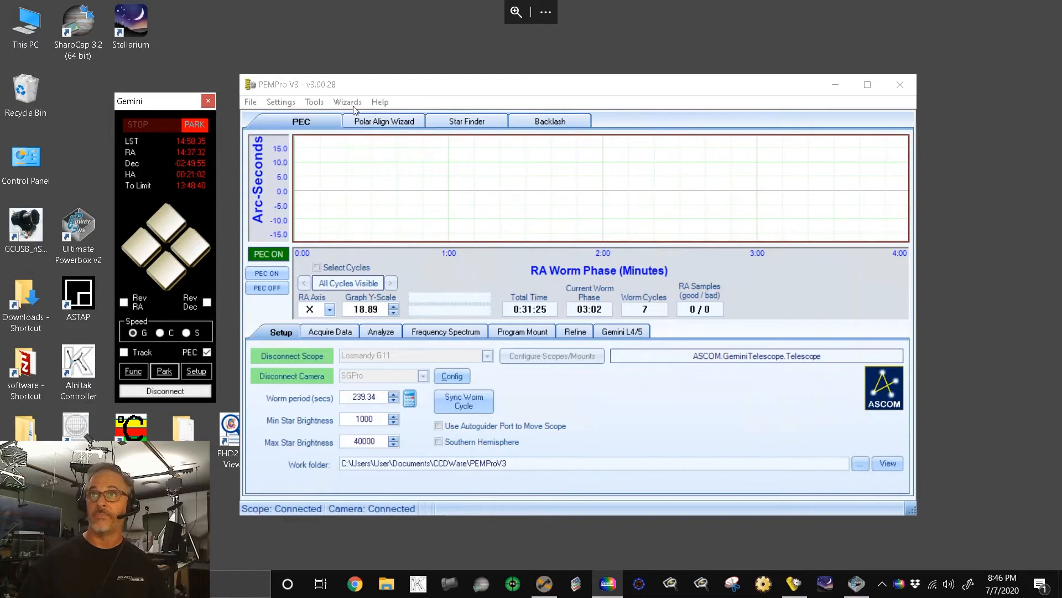
- Start PEMPro's Calibration Wizard, accept the scope position, and take a 20-second star trail image for image scale and angle
left_click(353, 105)
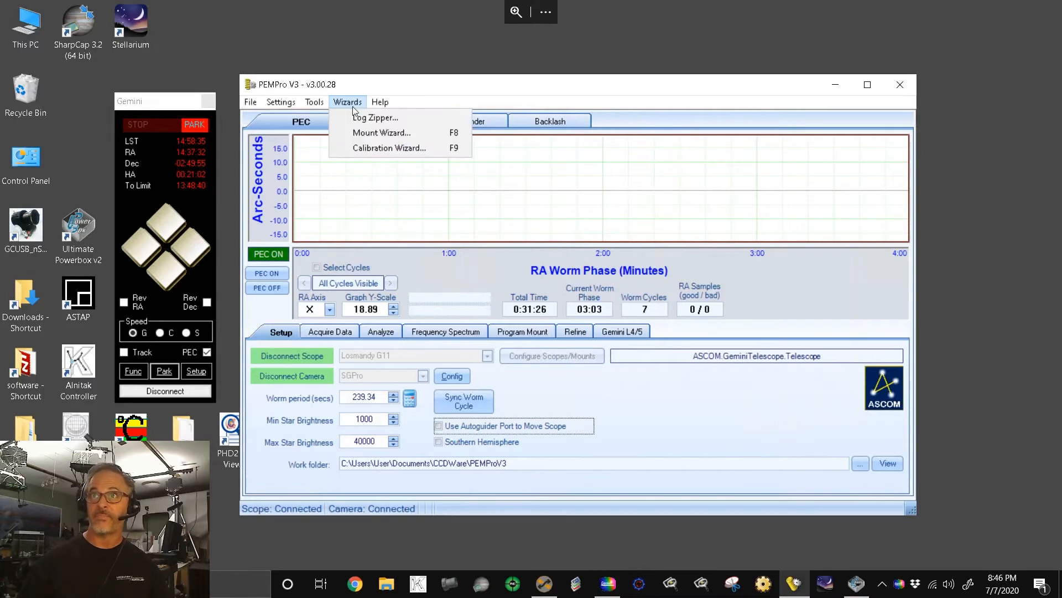
left_click(358, 148)
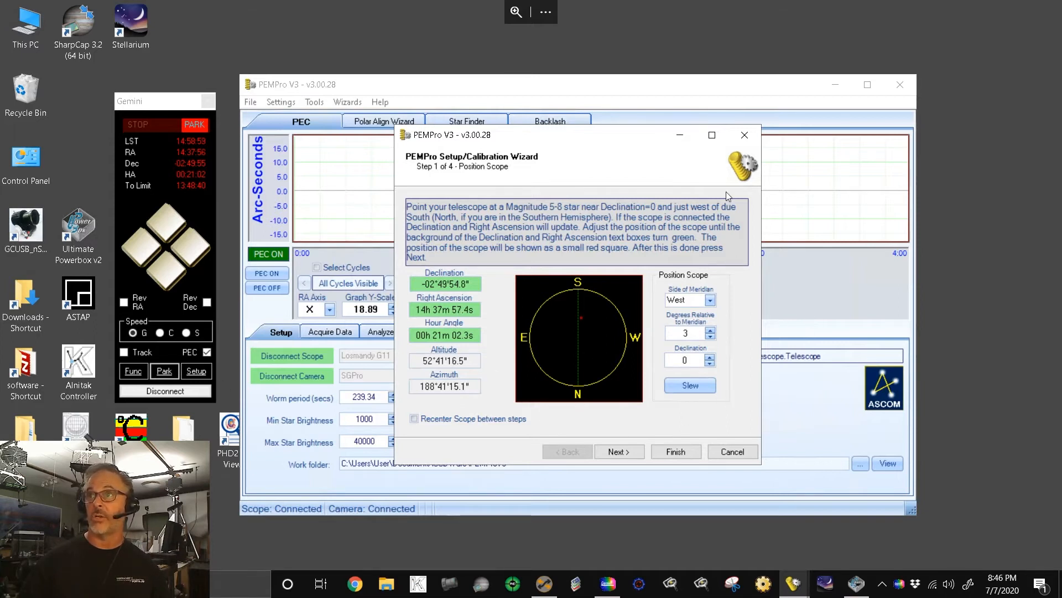
left_click(627, 453)
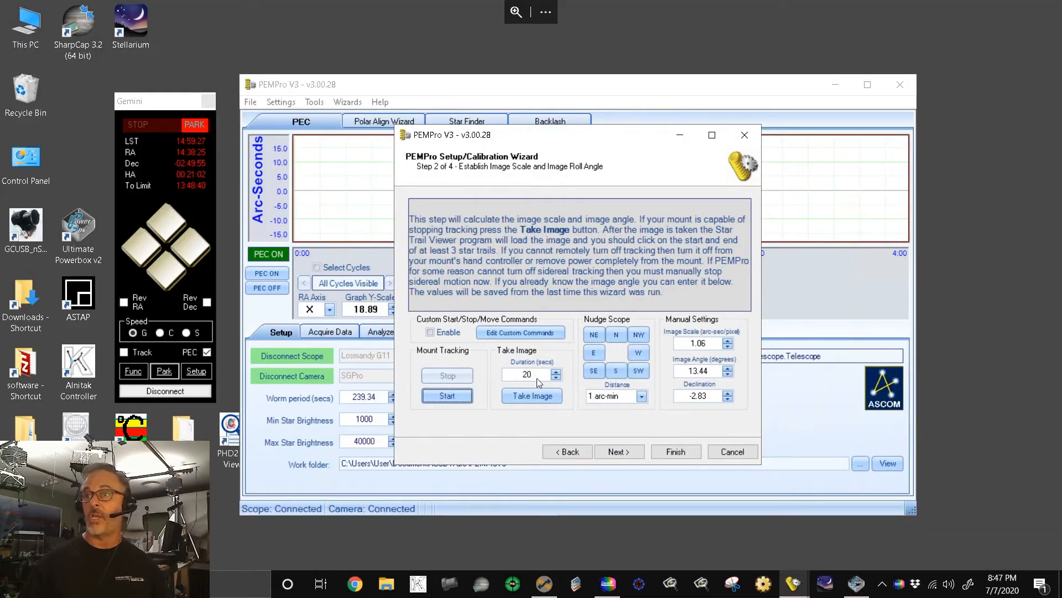
left_click(529, 396)
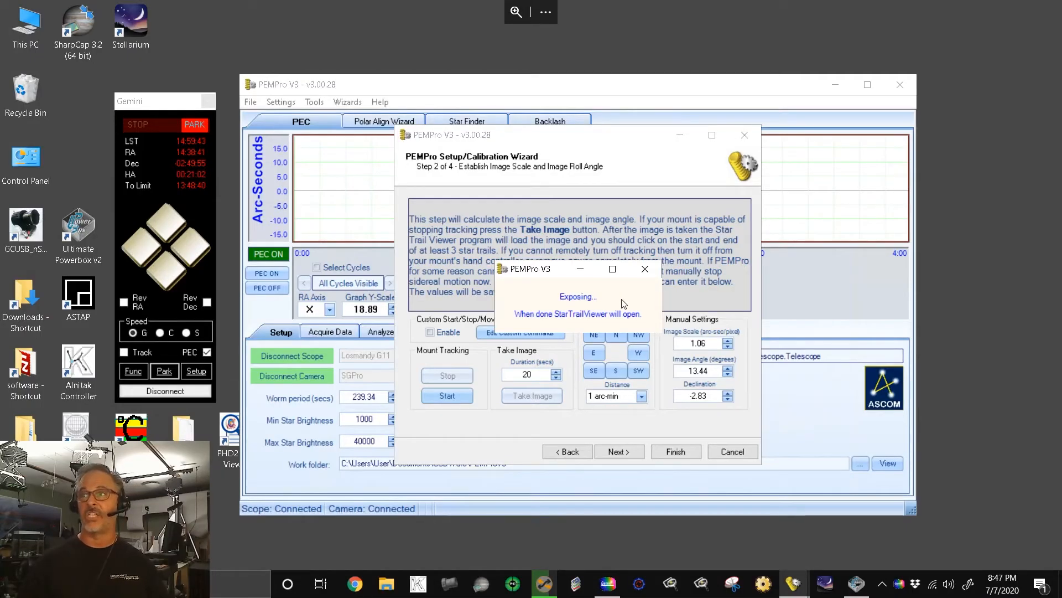
mouse_move(544, 583)
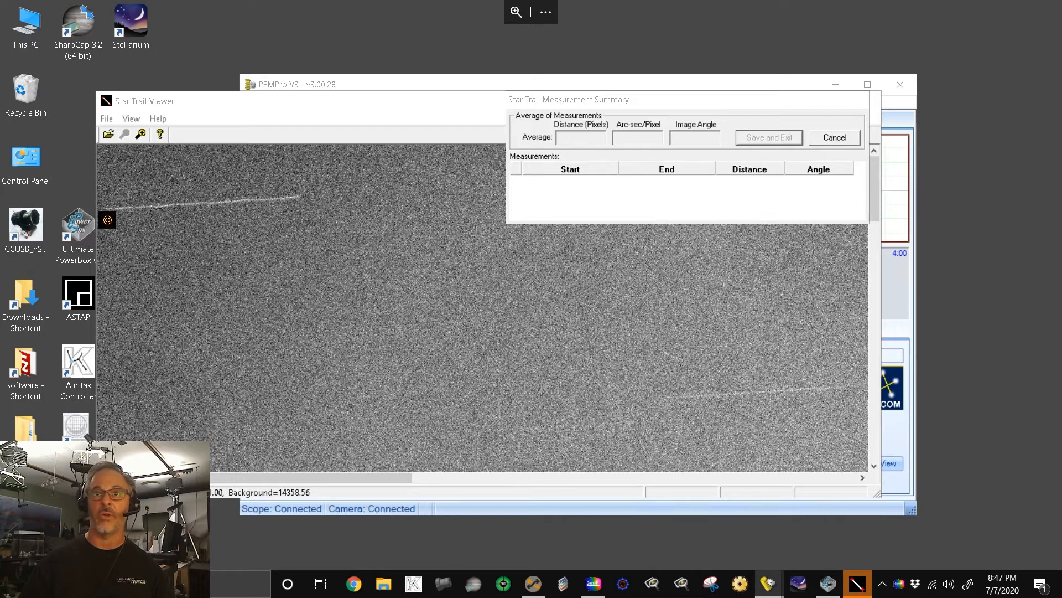
- Measure two star trails from start to end, one near the image's upper-left corner and the bright one farther down
left_click_drag(107, 220, 298, 207)
left_click_drag(874, 200, 863, 412)
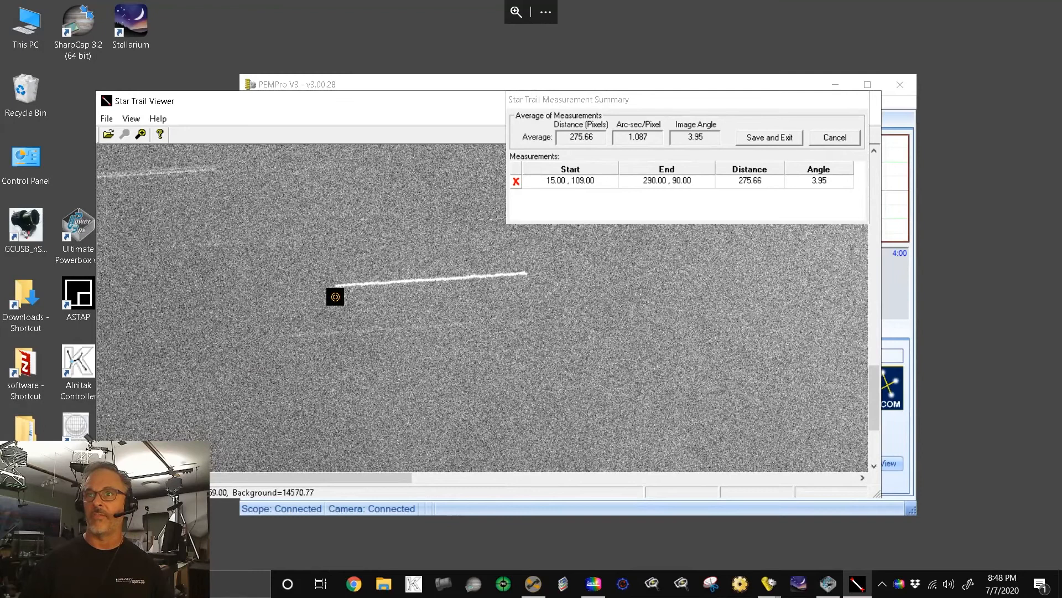
left_click_drag(336, 297, 526, 284)
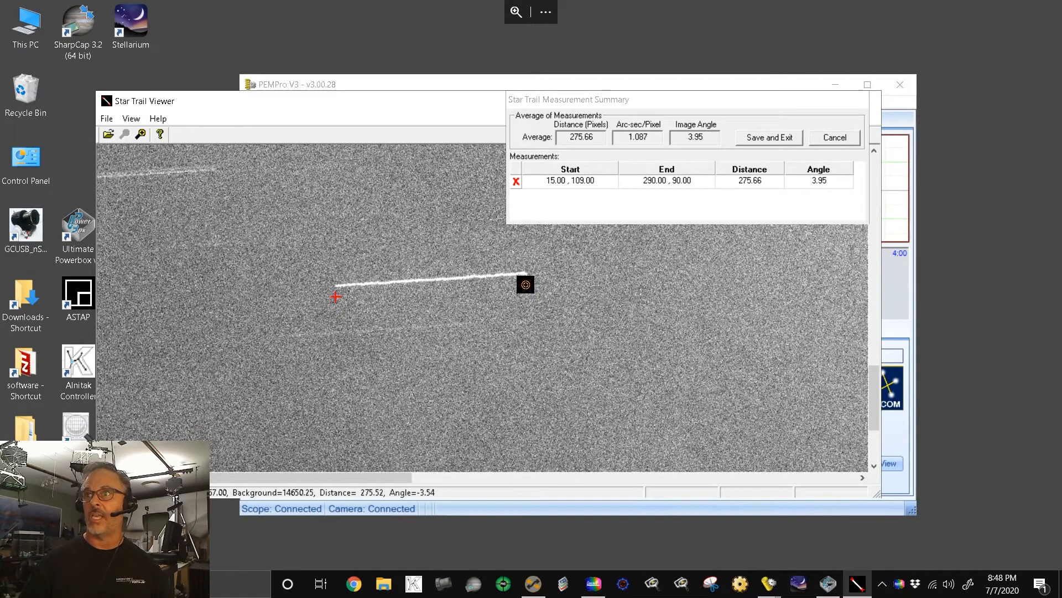
left_click_drag(525, 285, 526, 284)
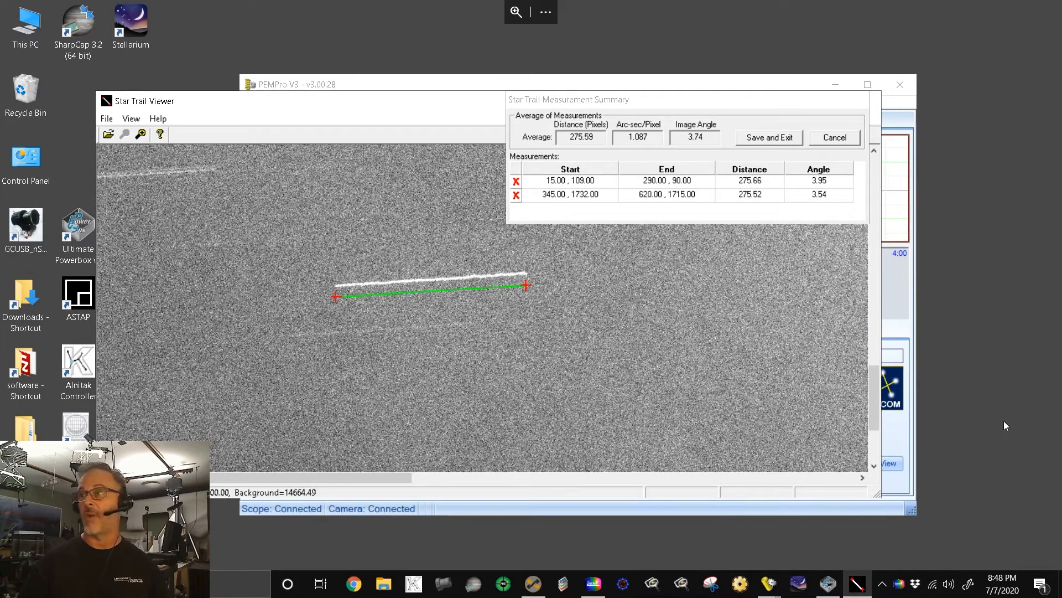
- Measure two more star trails in the right part of the image, and save the measurements to the wizard
left_click_drag(874, 402, 874, 402)
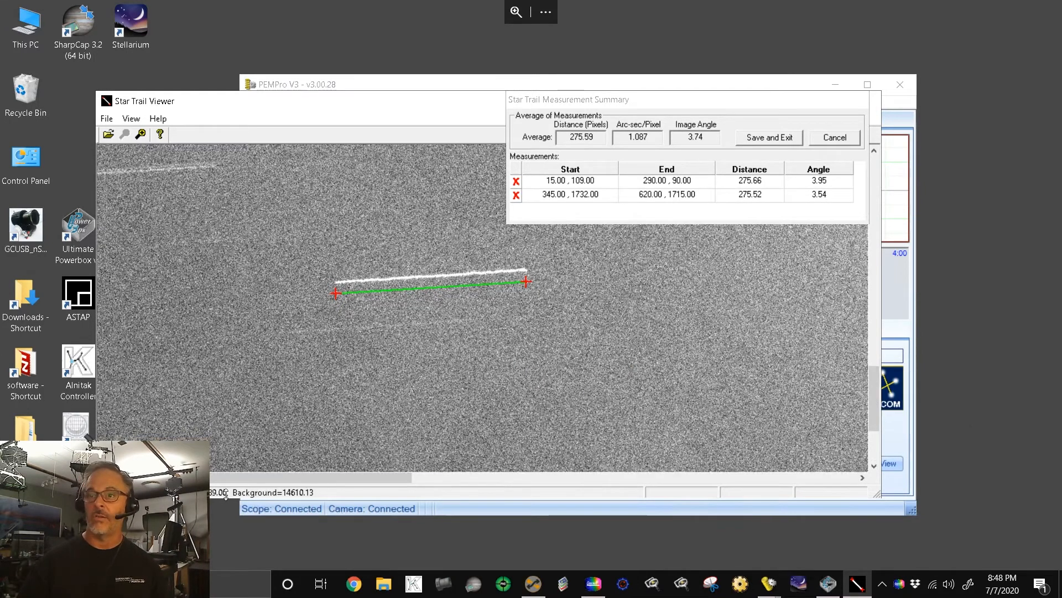
left_click_drag(257, 475, 676, 474)
left_click_drag(870, 419, 877, 353)
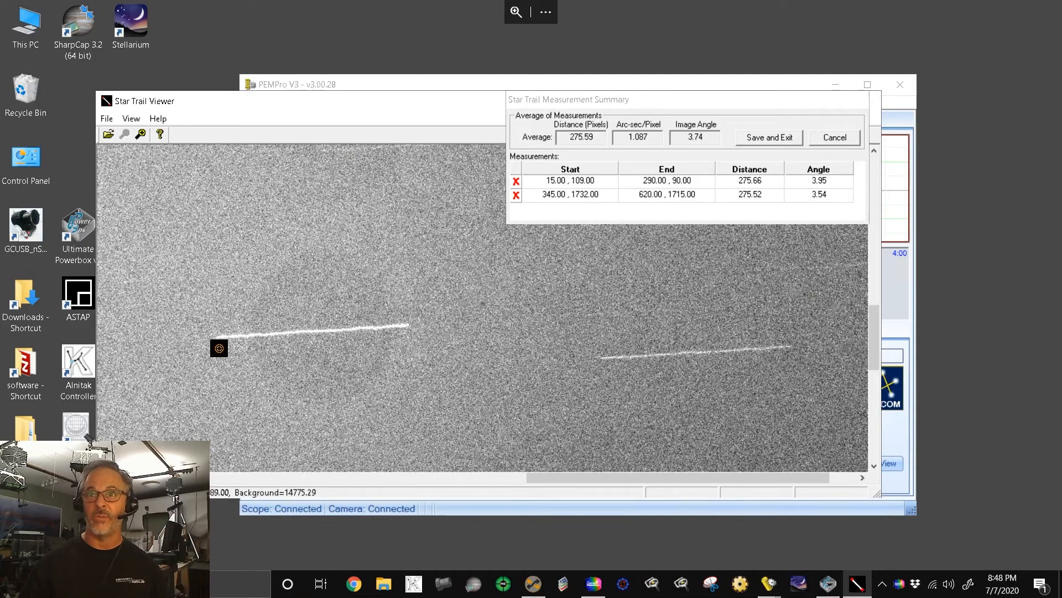
left_click(219, 347)
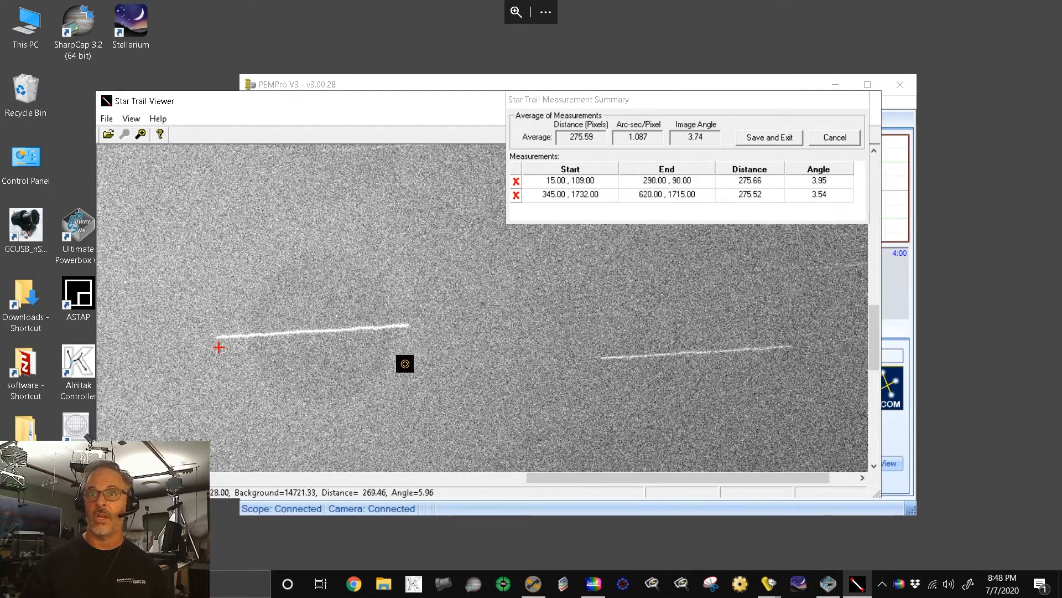
left_click(409, 335)
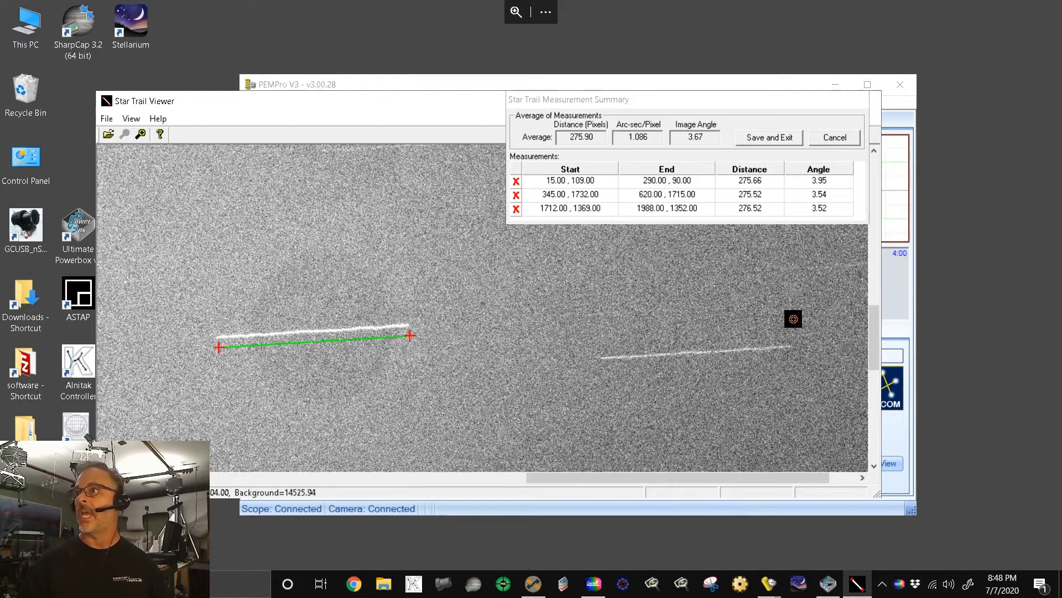
left_click(602, 368)
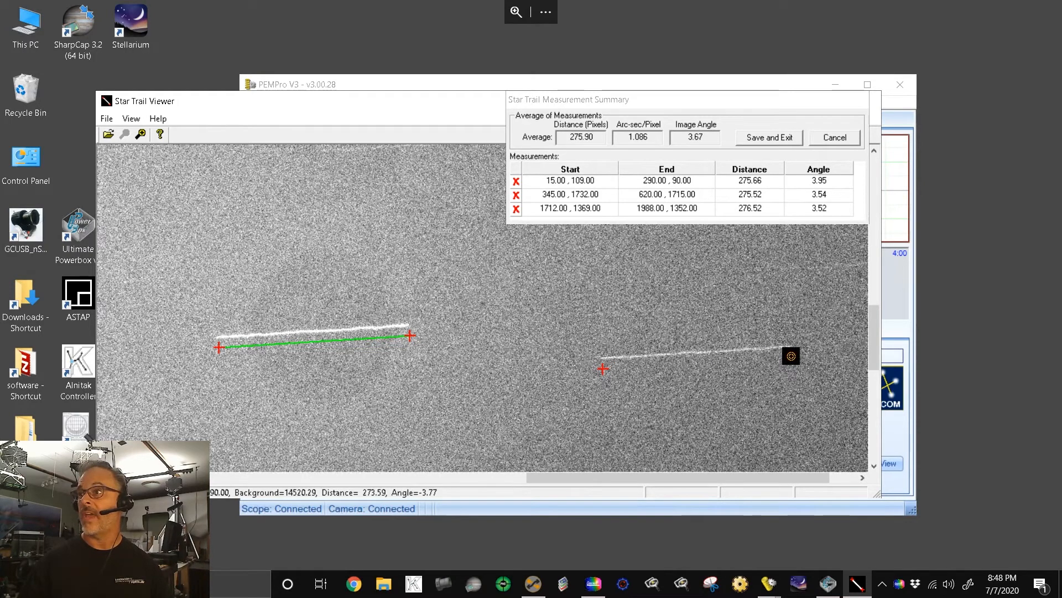
left_click(792, 356)
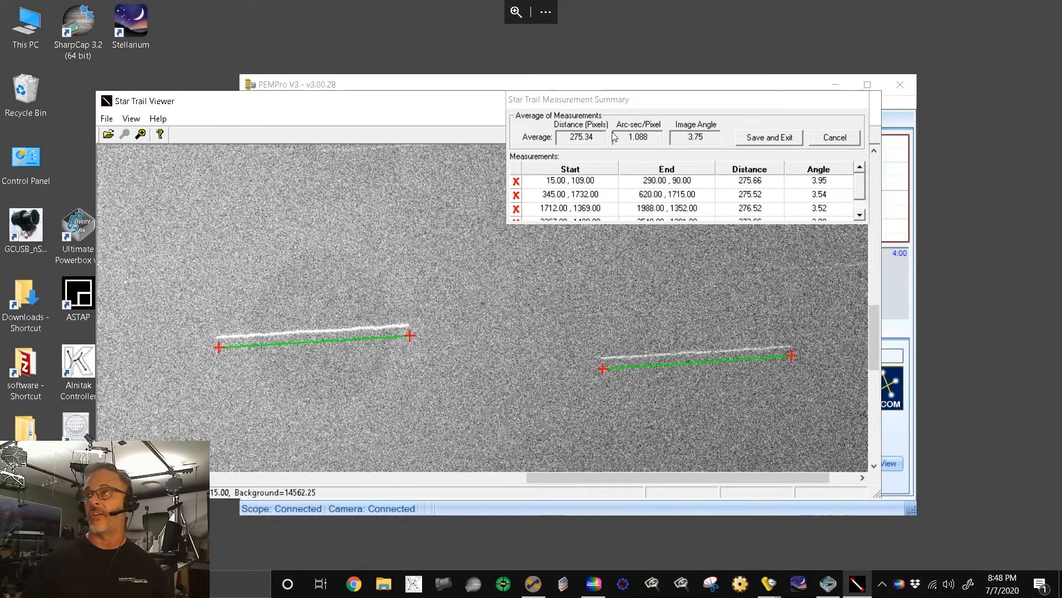
left_click(760, 138)
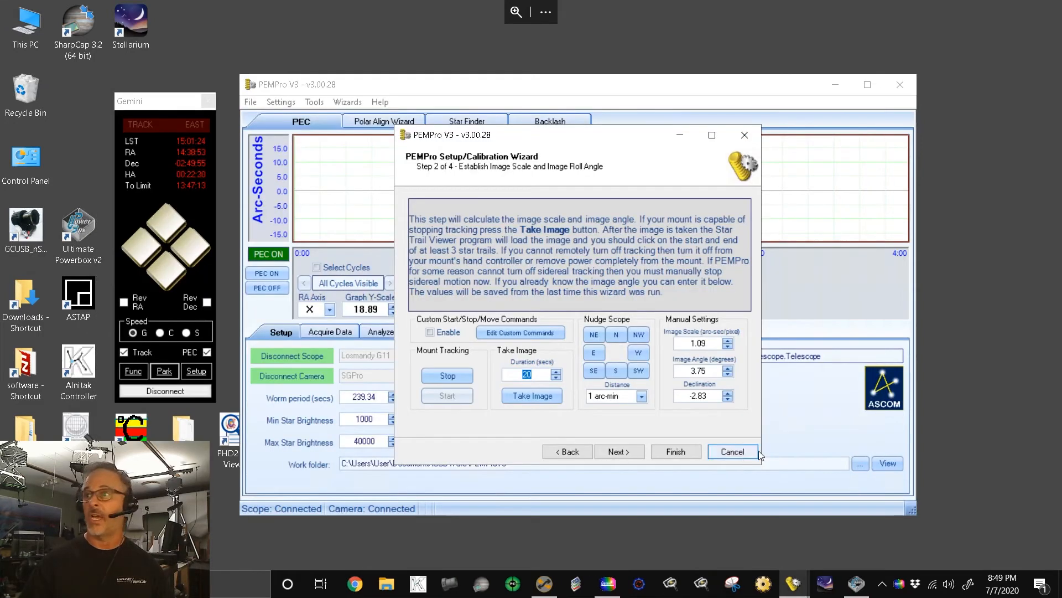
- Set the wizard's image scale to 1.06 arc-sec/pixel and skip the autoguider axis and guide rate measurement
left_click(708, 344)
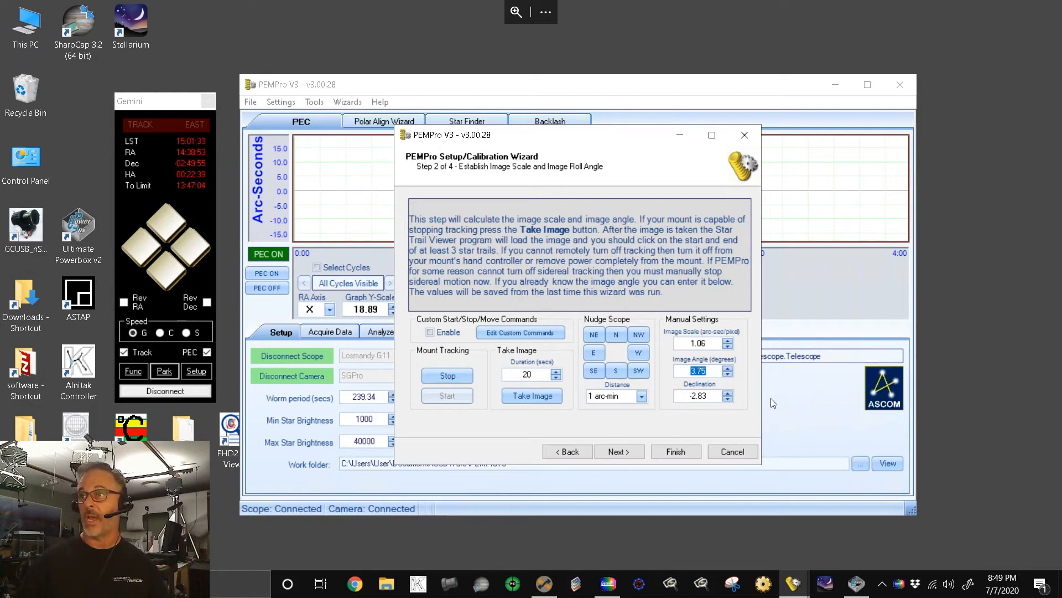
left_click(621, 452)
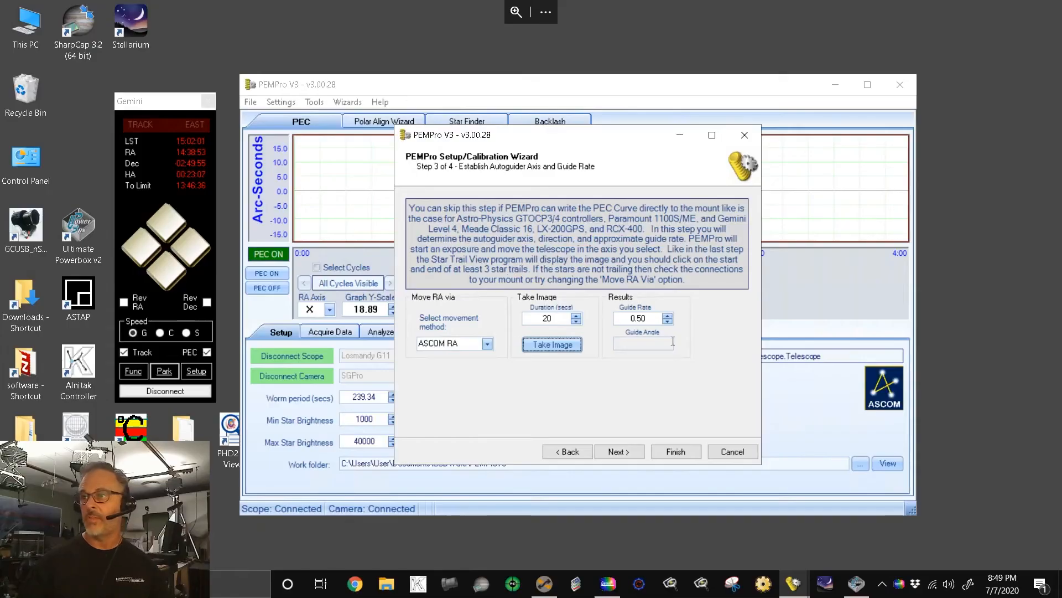
left_click(625, 450)
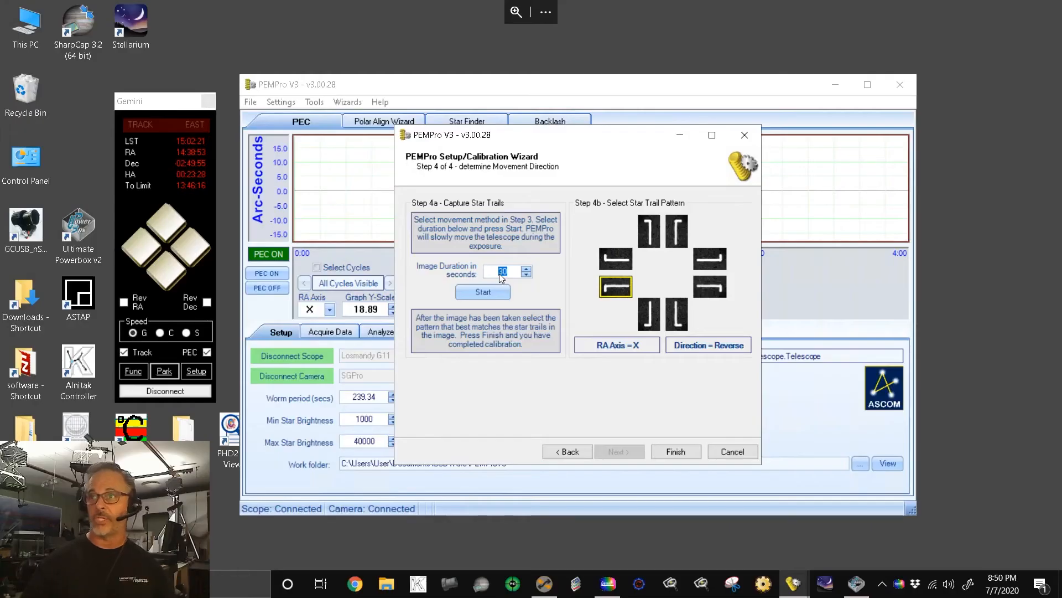
- Capture a 30-second star trail image for the movement direction, accept the selected matching trail pattern, and finish the calibration
left_click(486, 288)
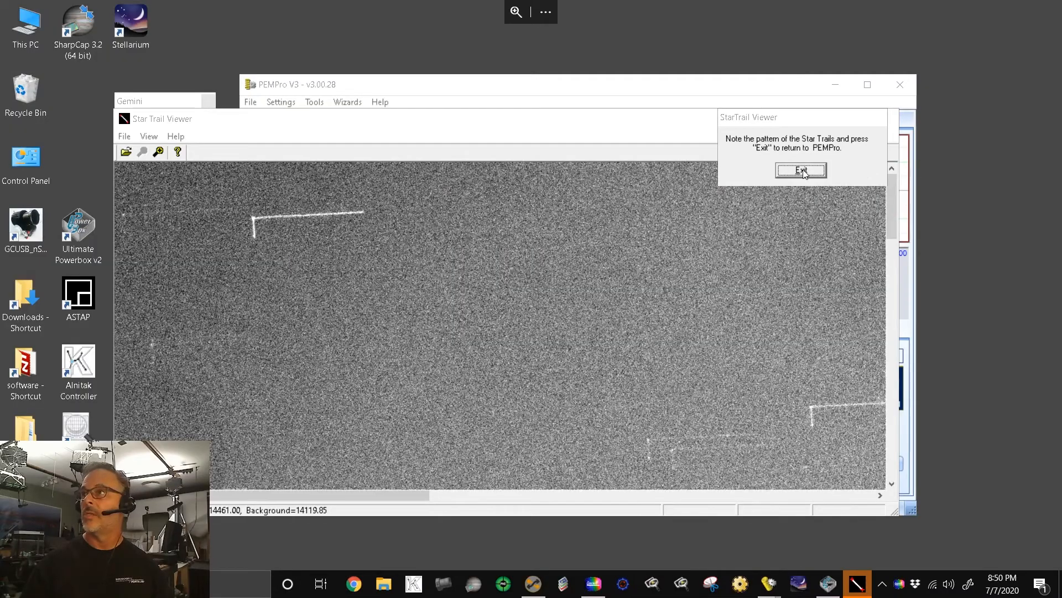
left_click(801, 170)
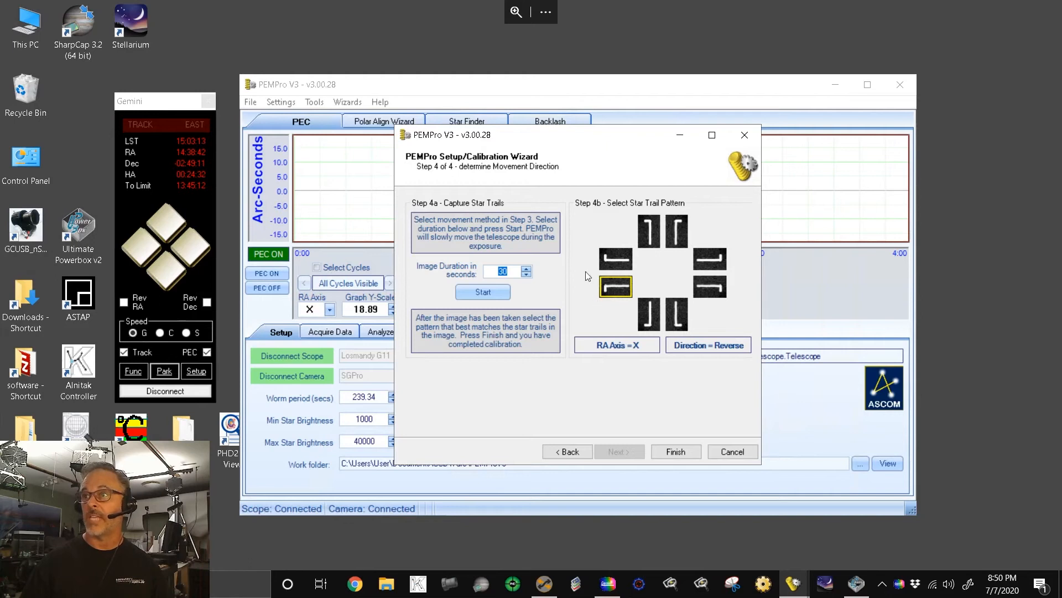
left_click(677, 451)
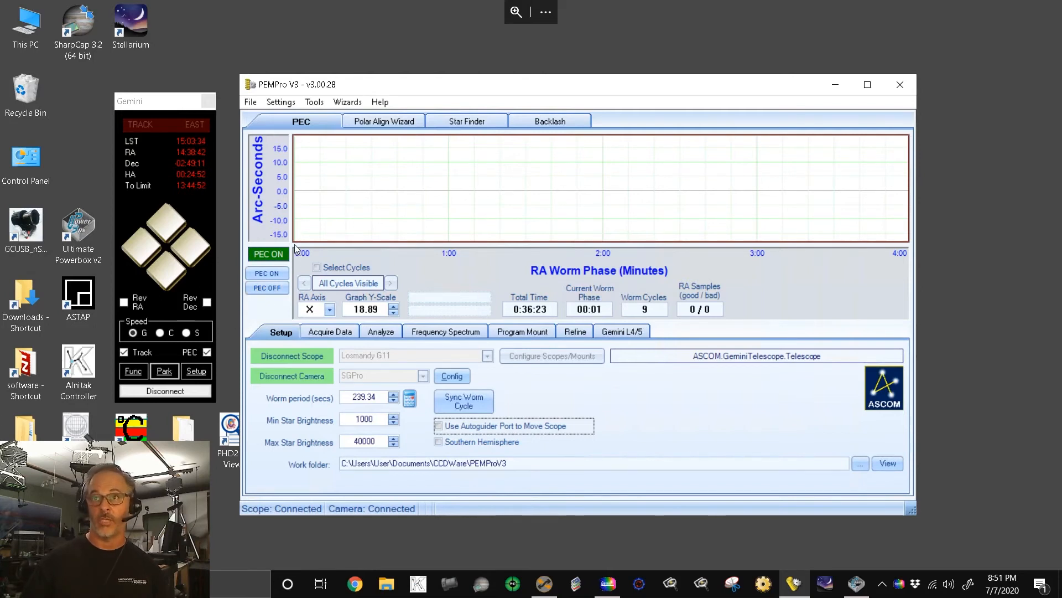
- Turn PEC off on the mount and enable automatic stop after 1.00 hour for data acquisition
left_click(265, 289)
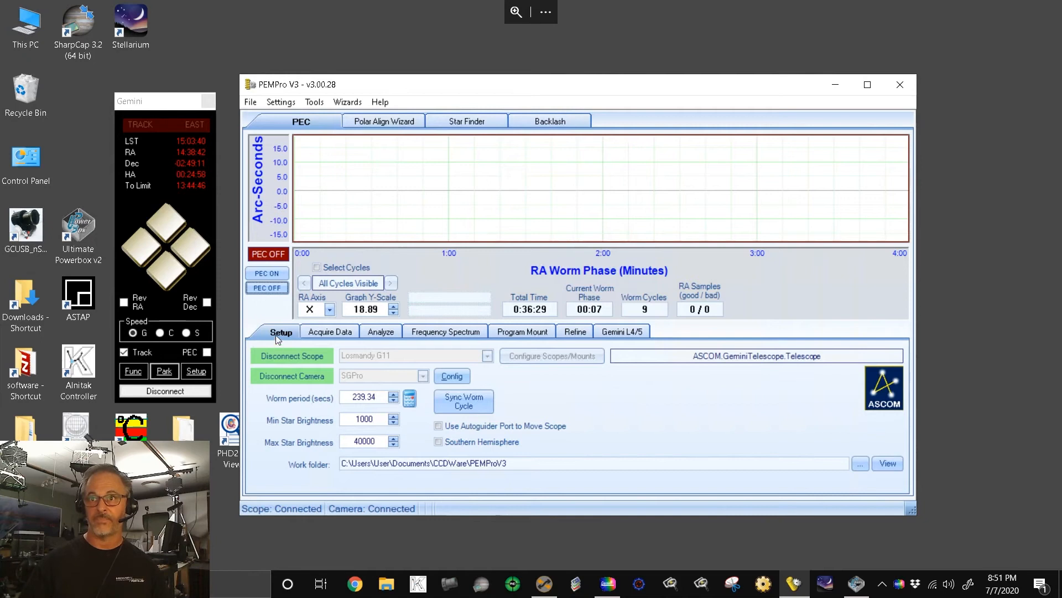
left_click(320, 333)
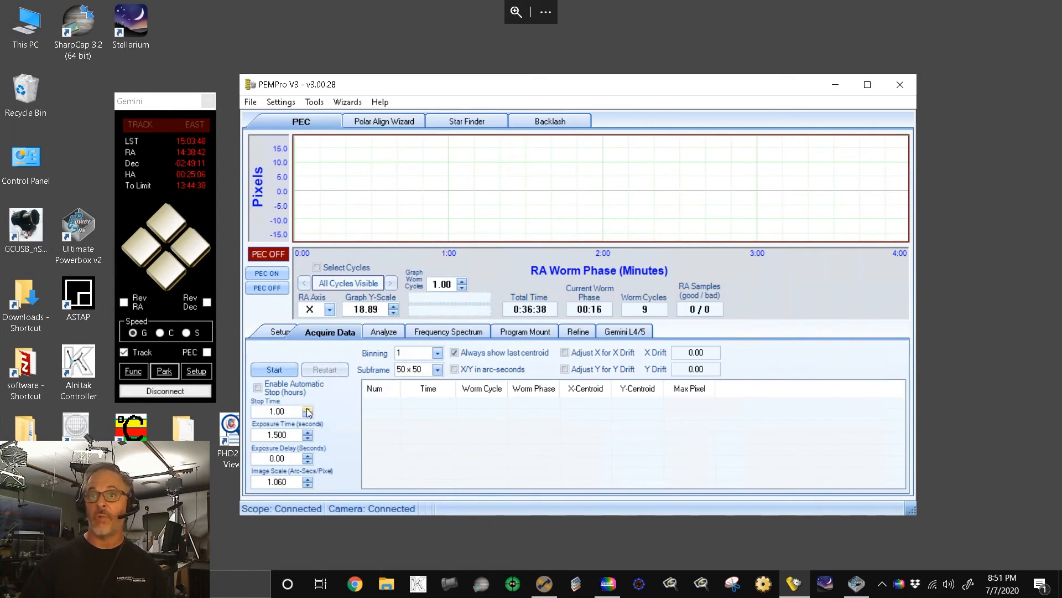
double_click(289, 414)
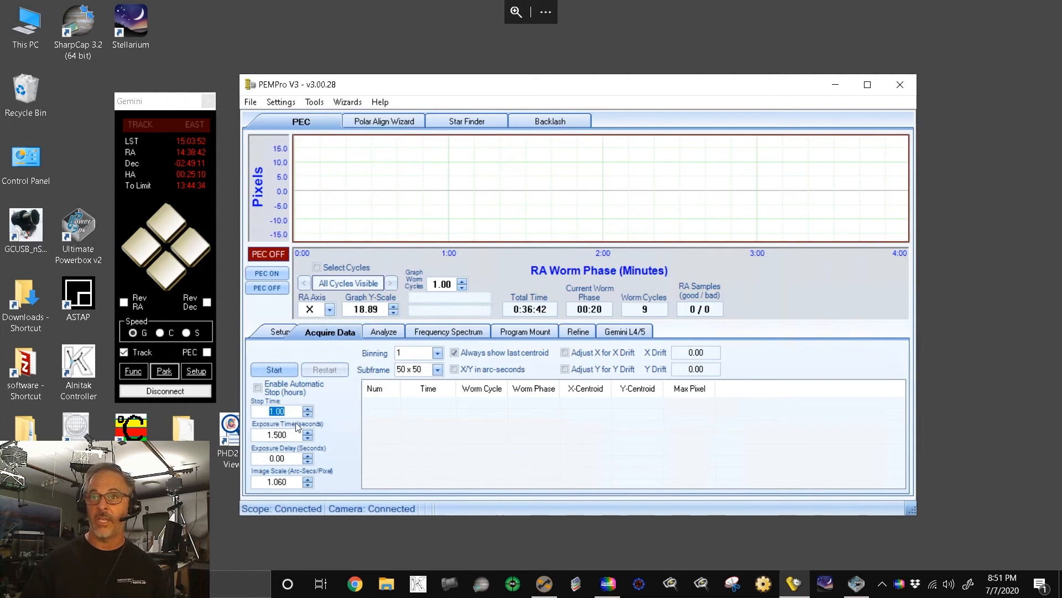
left_click(258, 389)
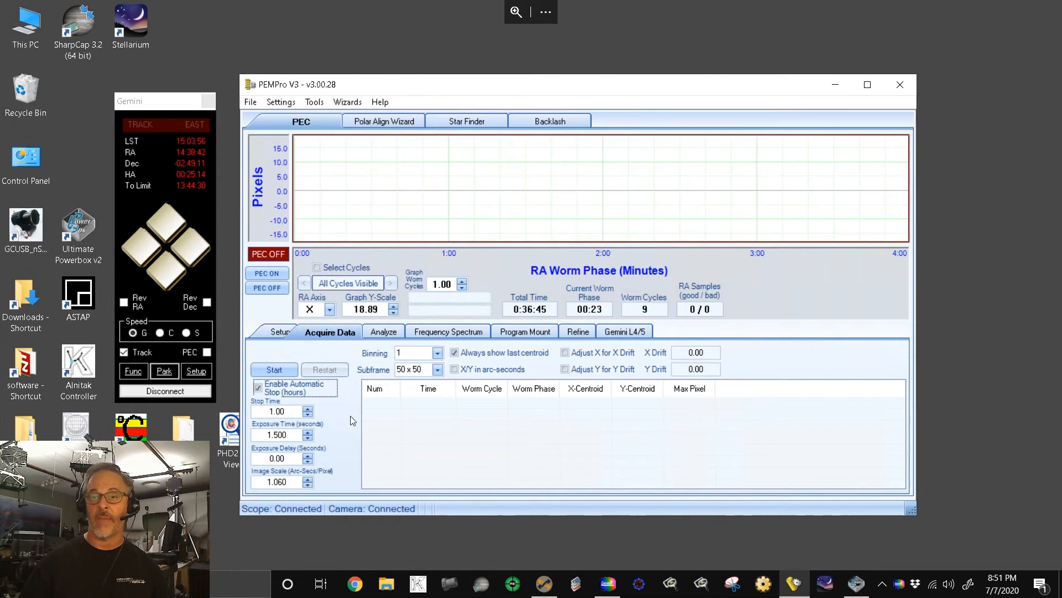